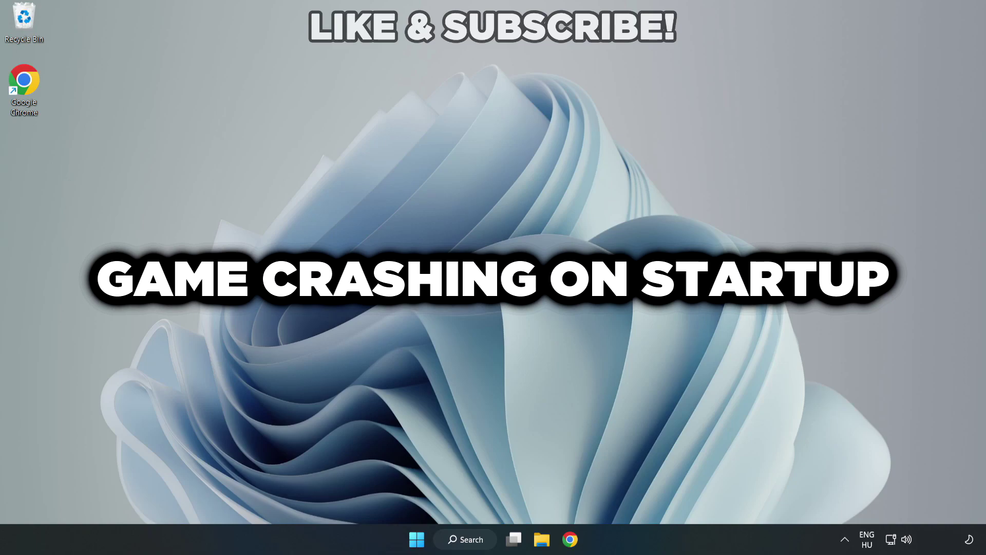
Step: Search Windows for "device manager", open Device Manager and move its window to the middle of the desktop
{"action": "left_click", "coordinate": [472, 543]}
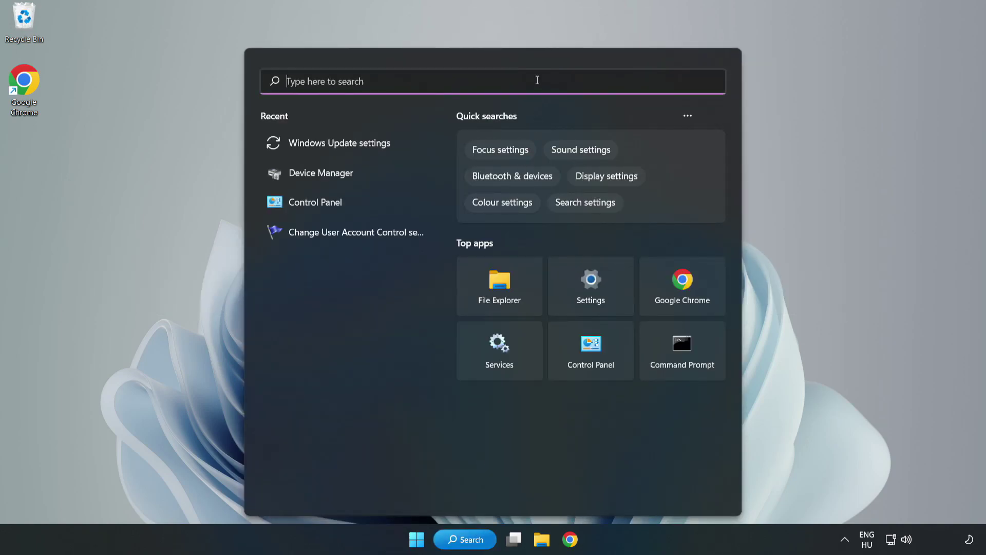
{"action": "type", "text": "devi"}
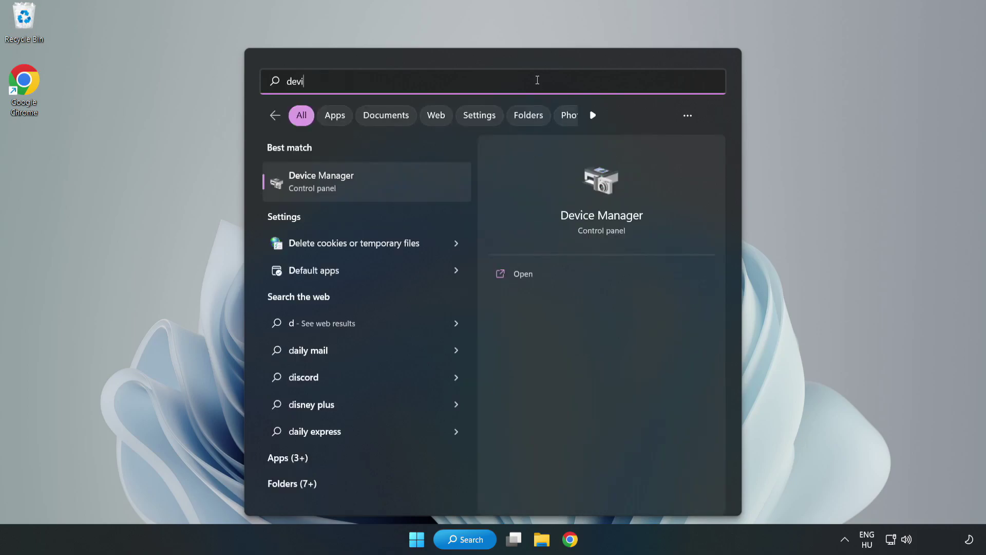
{"action": "type", "text": "ce manager"}
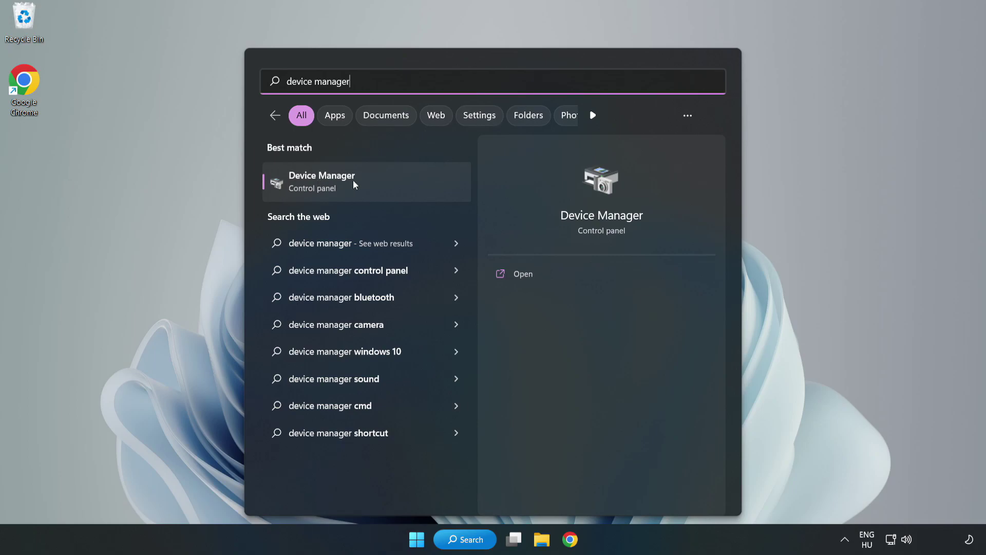
{"action": "left_click", "coordinate": [366, 187]}
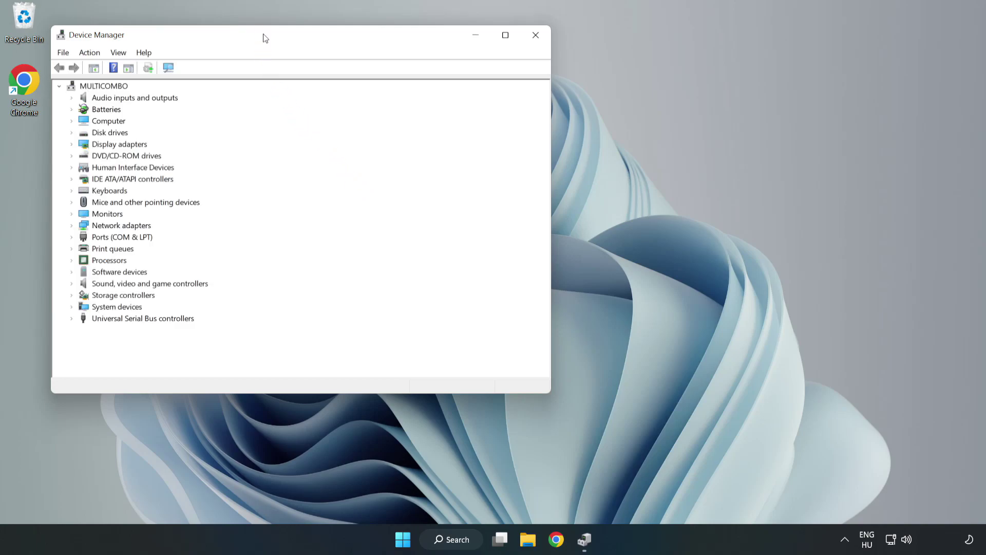
{"action": "left_click_drag", "start_coordinate": [265, 38], "coordinate": [441, 89]}
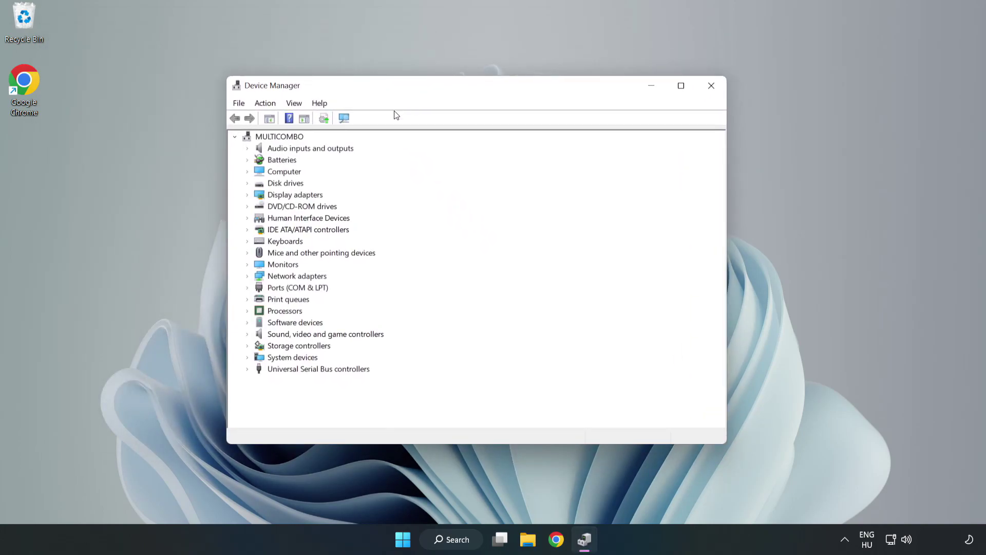
Step: Update the VMware SVGA 3D display adapter's driver with the automatic driver search, then close Device Manager
{"action": "left_click", "coordinate": [264, 197]}
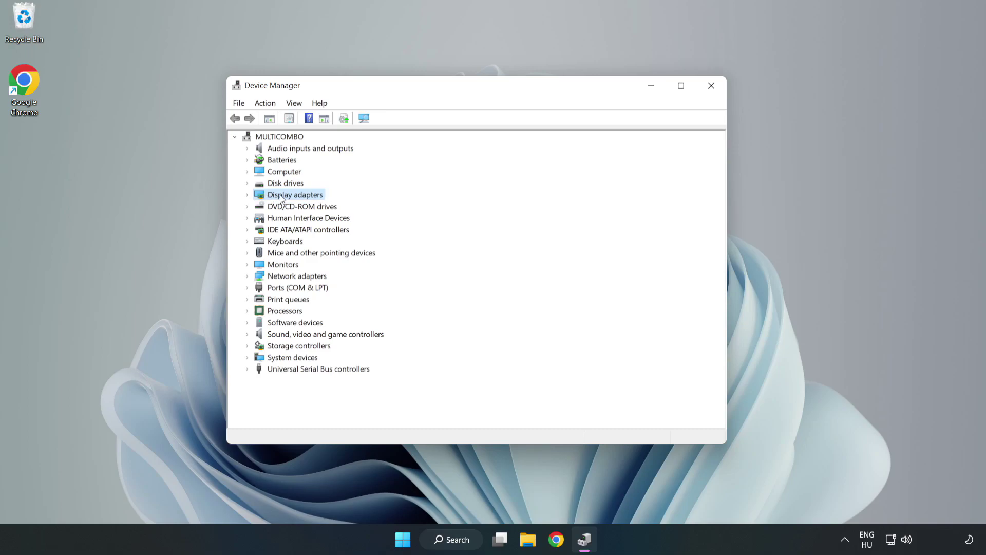
{"action": "left_click", "coordinate": [248, 196]}
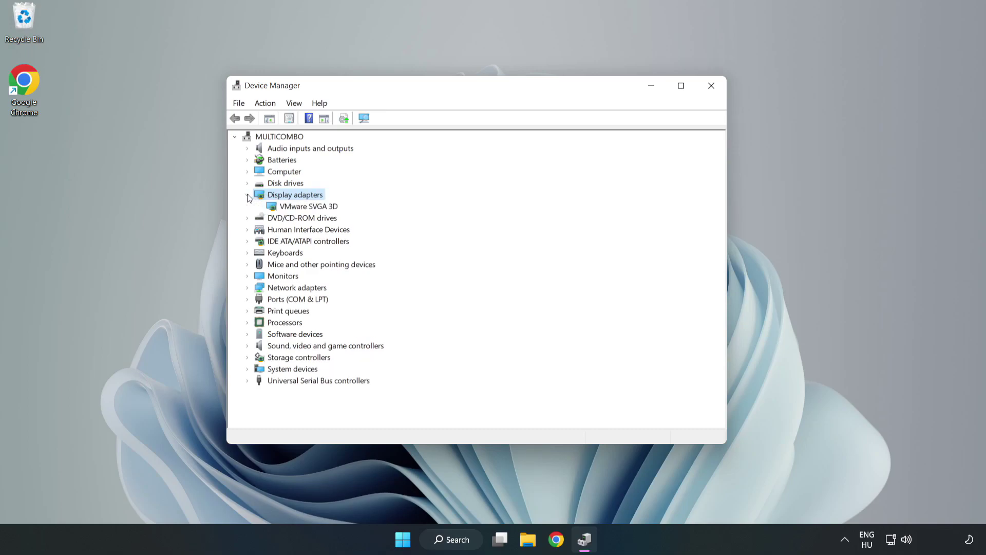
{"action": "left_click", "coordinate": [279, 211]}
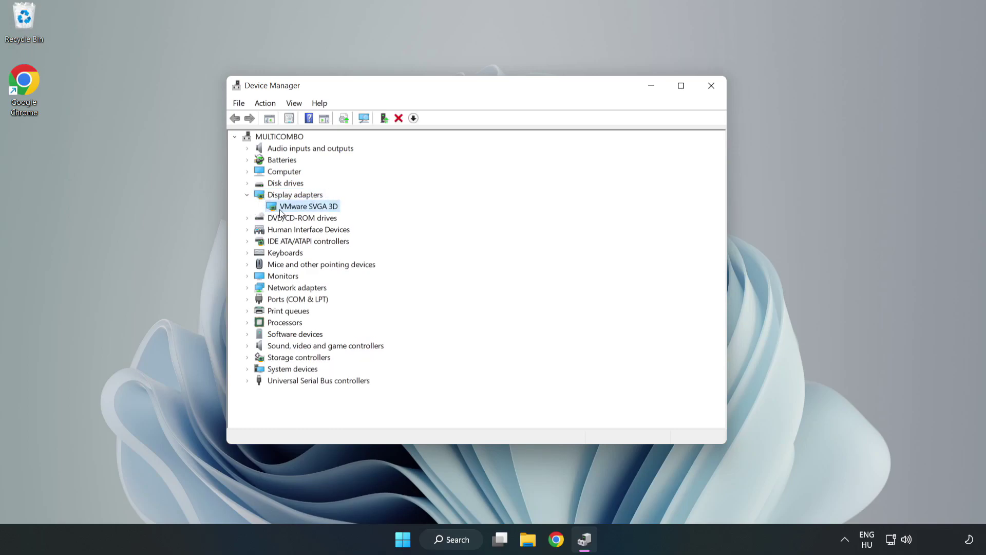
{"action": "right_click", "coordinate": [306, 209]}
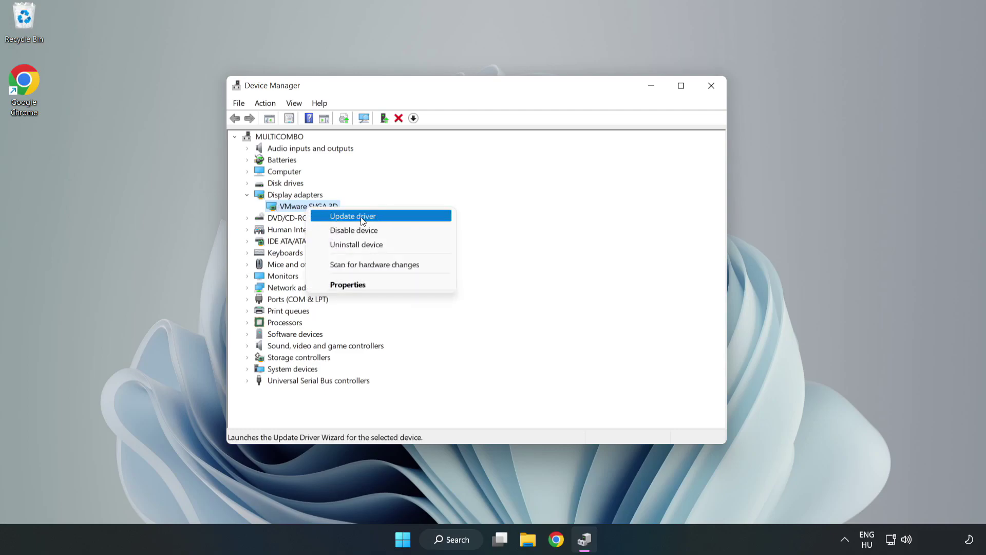
{"action": "left_click", "coordinate": [382, 217]}
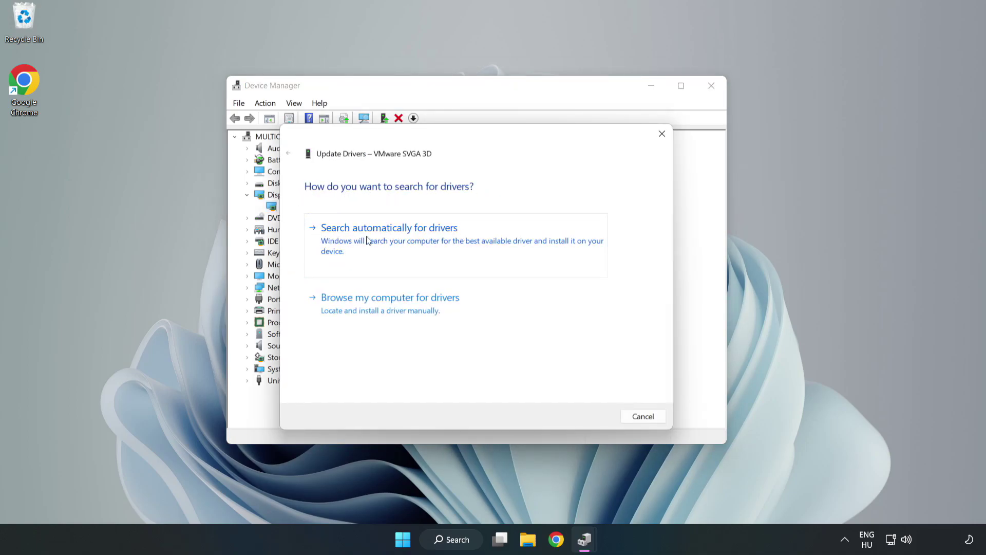
{"action": "left_click", "coordinate": [392, 238]}
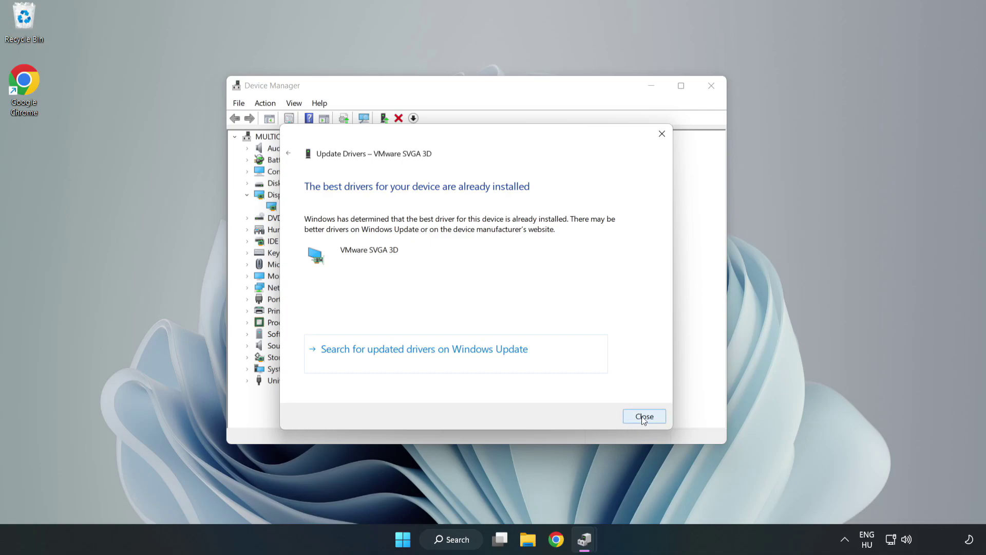
{"action": "left_click", "coordinate": [644, 417]}
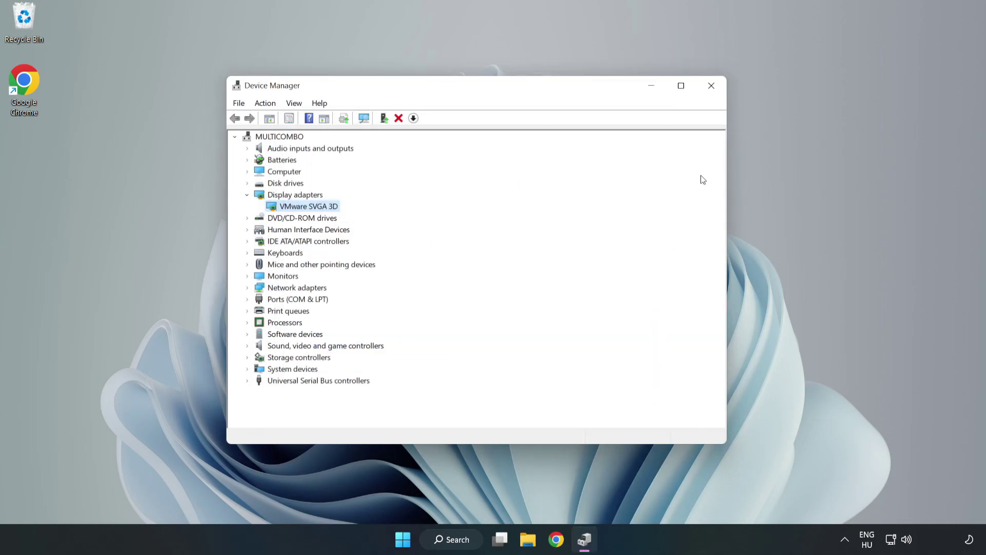
{"action": "left_click", "coordinate": [712, 91]}
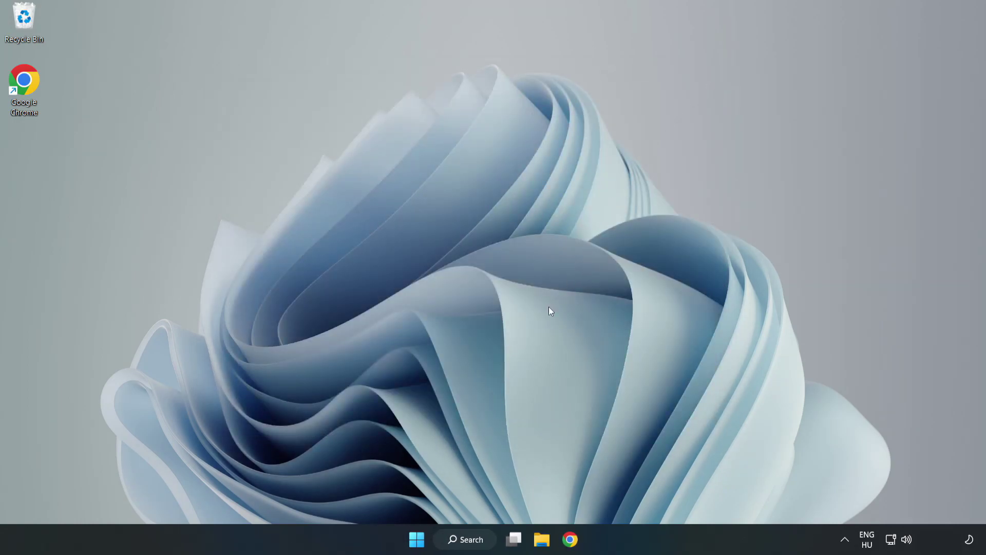
Step: Search for "updates", open the Windows Update settings, check for updates and close the settings window
{"action": "left_click", "coordinate": [468, 539]}
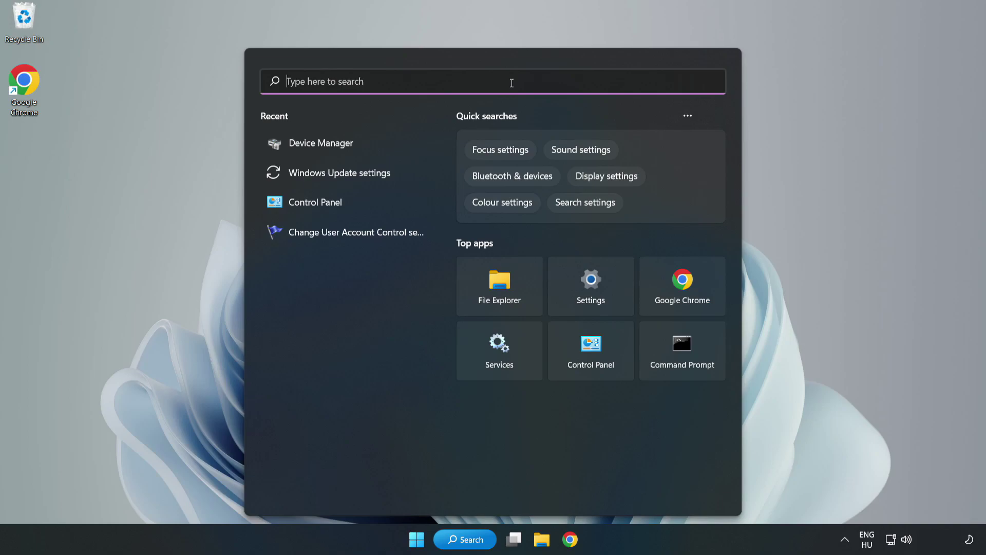
{"action": "type", "text": "updates"}
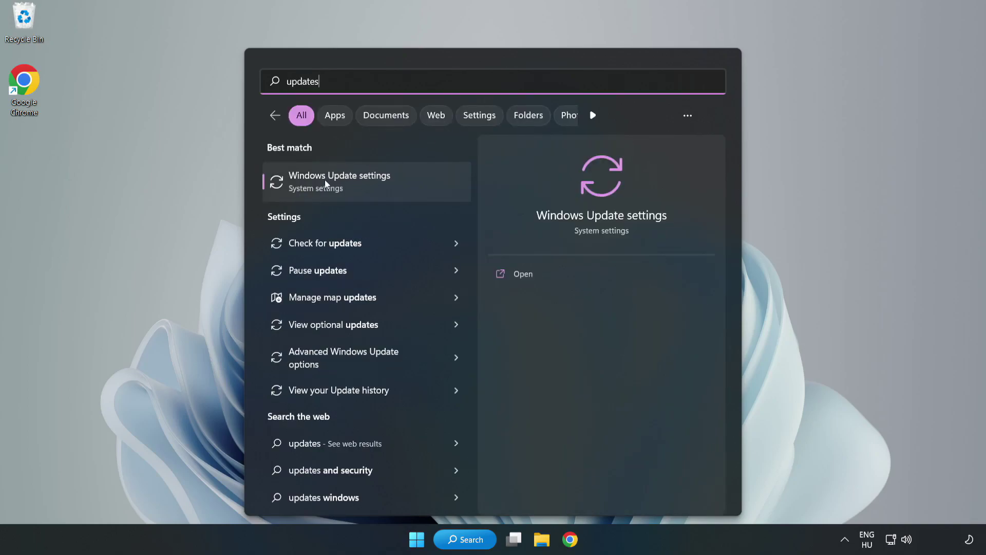
{"action": "left_click", "coordinate": [352, 185]}
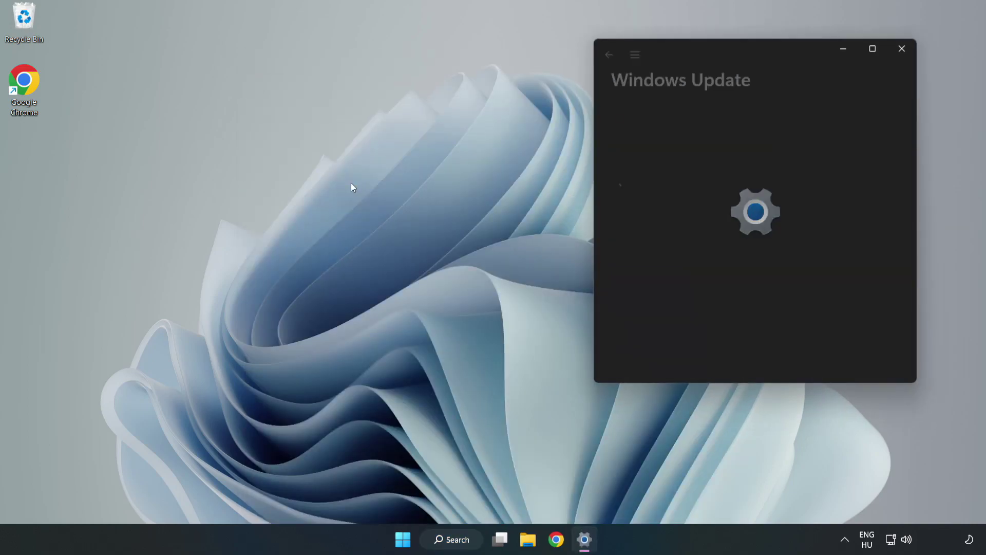
{"action": "left_click", "coordinate": [875, 47]}
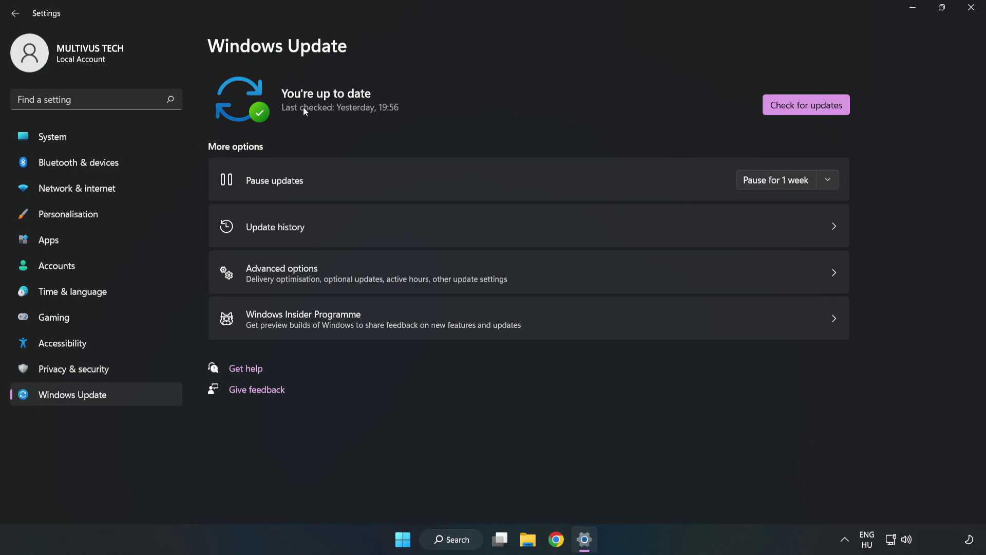
{"action": "left_click", "coordinate": [809, 106]}
{"action": "left_click", "coordinate": [971, 8]}
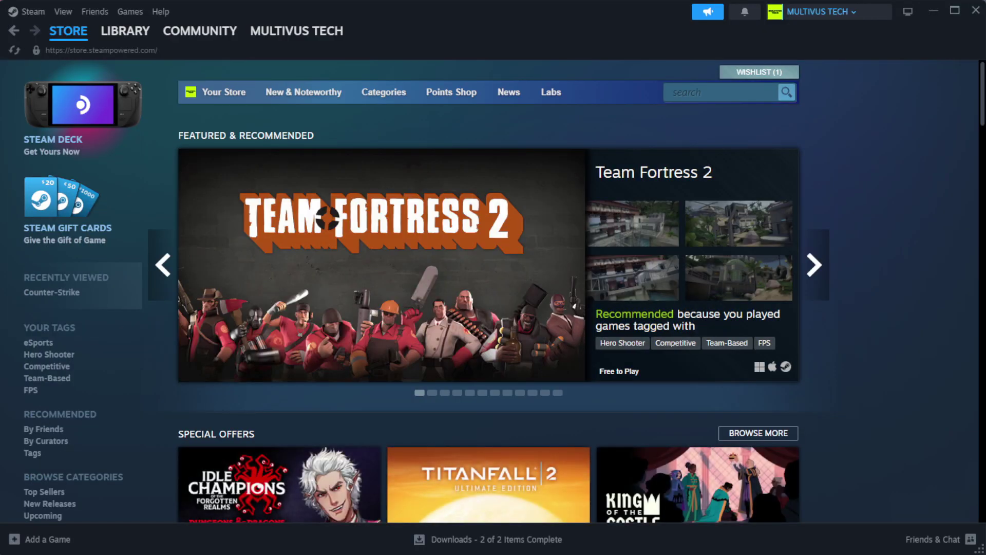
Step: In the Steam library, open the properties of YOUR NOT WORKING GAME and verify the integrity of its installed files
{"action": "mouse_move", "coordinate": [116, 38]}
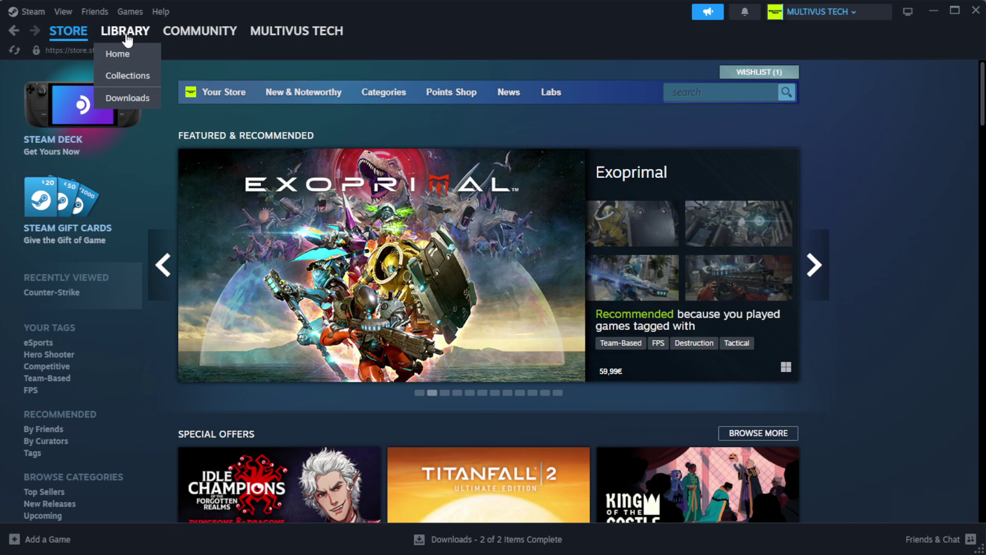
{"action": "left_click", "coordinate": [144, 56]}
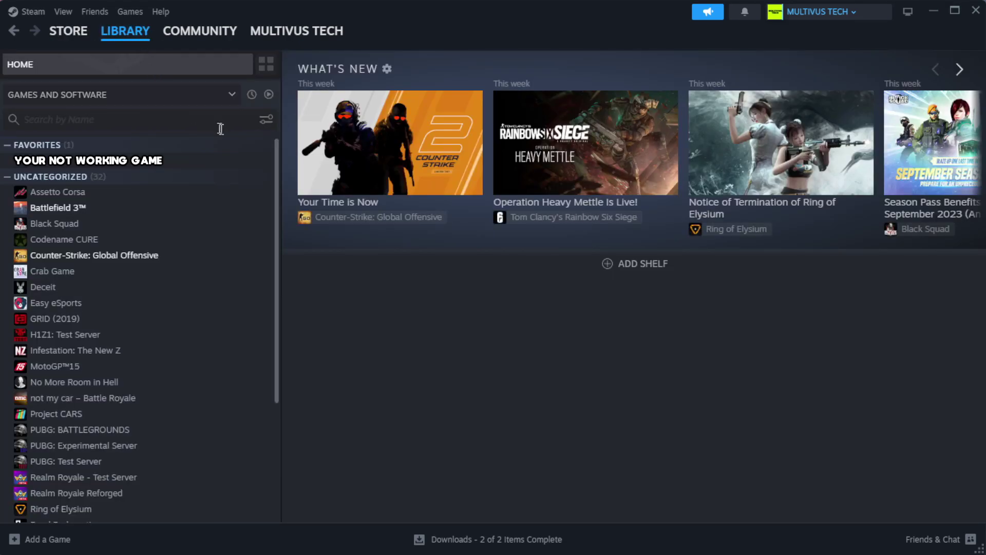
{"action": "right_click", "coordinate": [242, 162]}
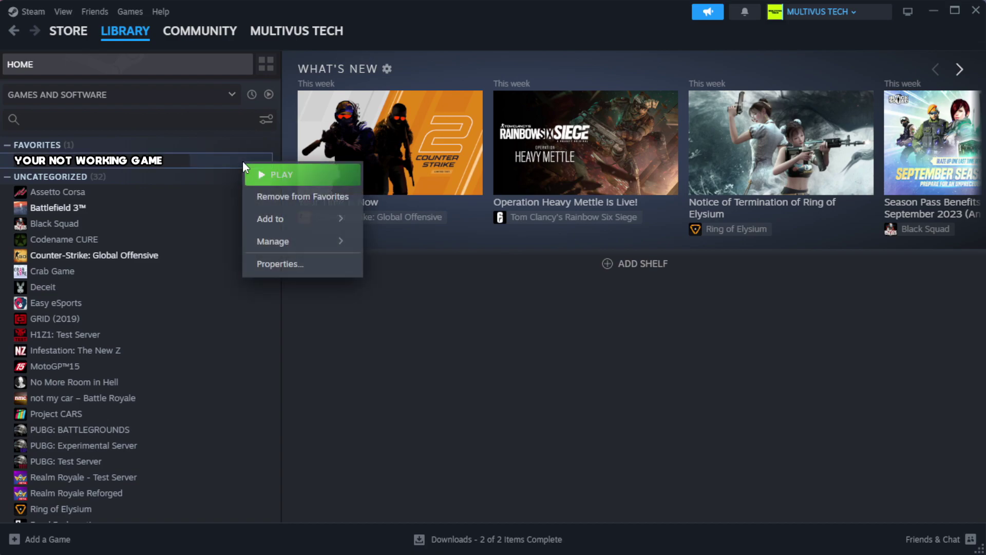
{"action": "left_click", "coordinate": [314, 270]}
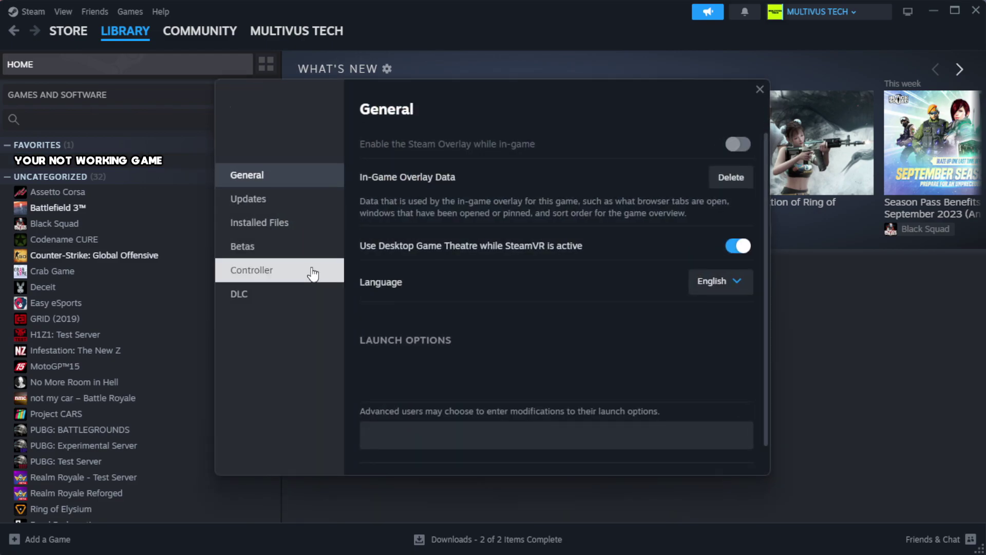
{"action": "left_click", "coordinate": [324, 233]}
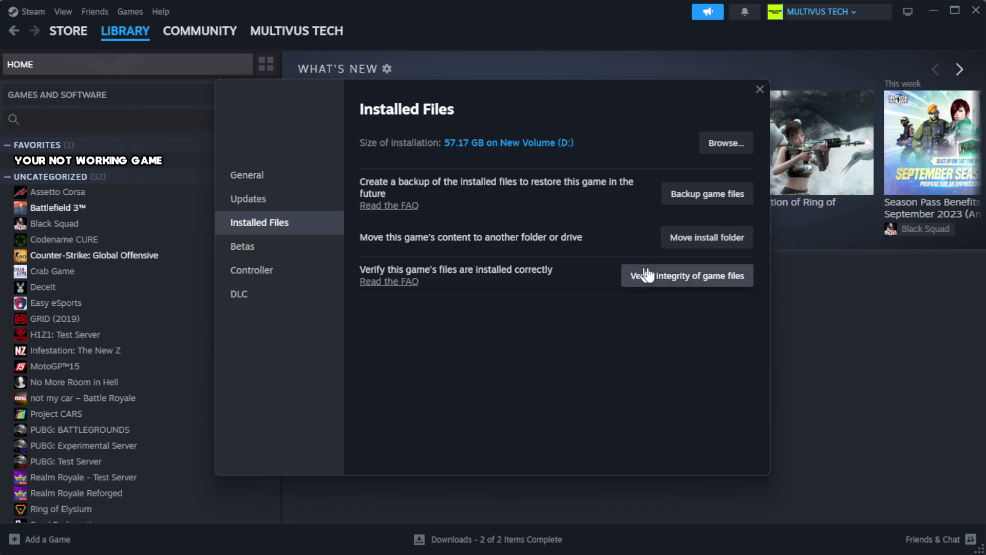
{"action": "left_click", "coordinate": [693, 280]}
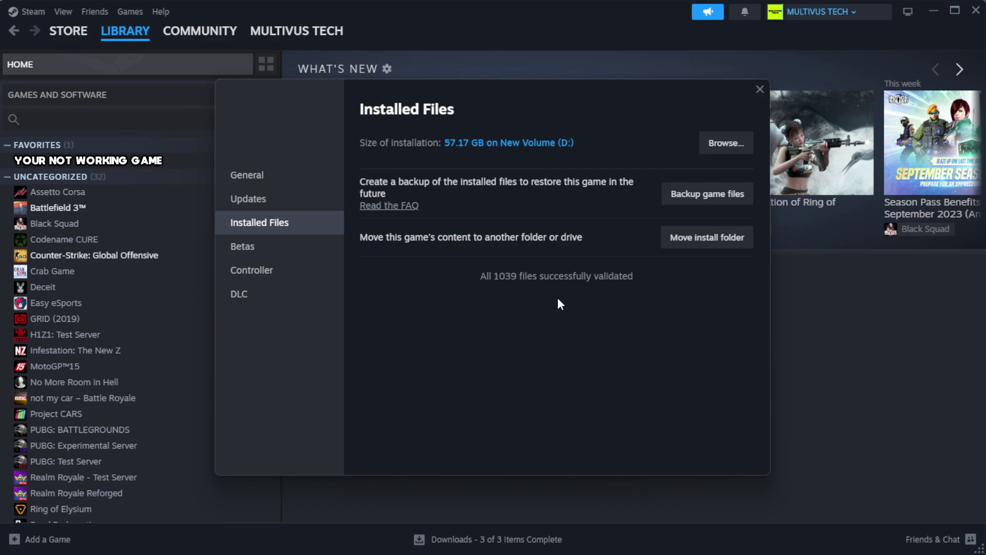
Step: Browse to the game's installation folder and open the properties of the YOUR NOT WORKING GAME shortcut
{"action": "left_click", "coordinate": [721, 146]}
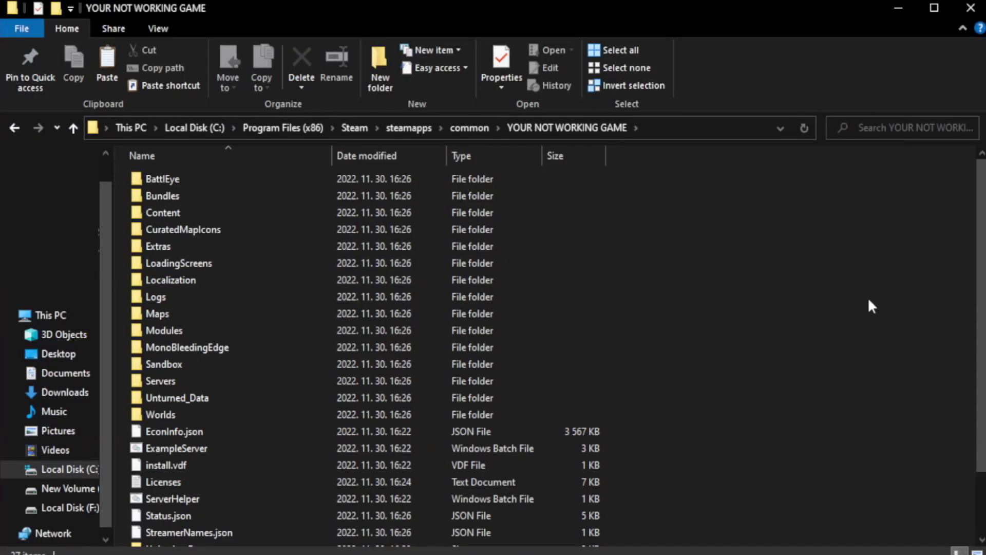
{"action": "left_click_drag", "start_coordinate": [983, 278], "coordinate": [983, 353]}
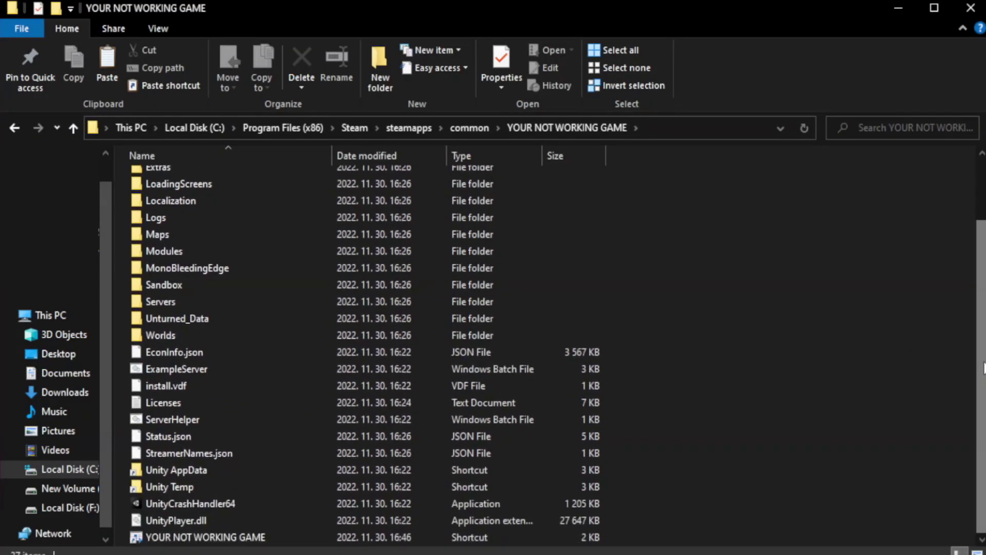
{"action": "left_click", "coordinate": [393, 539]}
{"action": "key", "text": "ctrl+c"}
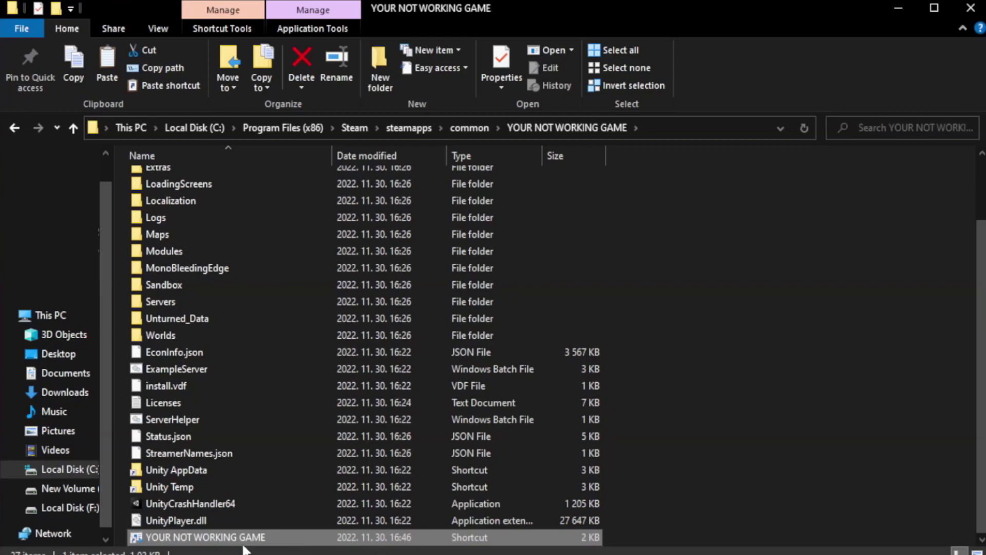
{"action": "right_click", "coordinate": [329, 540]}
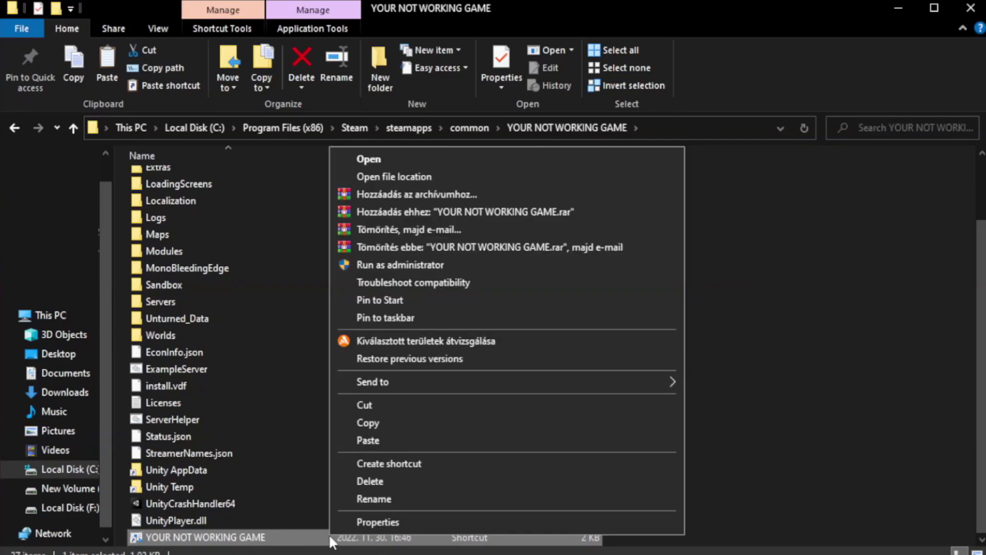
{"action": "left_click", "coordinate": [502, 519]}
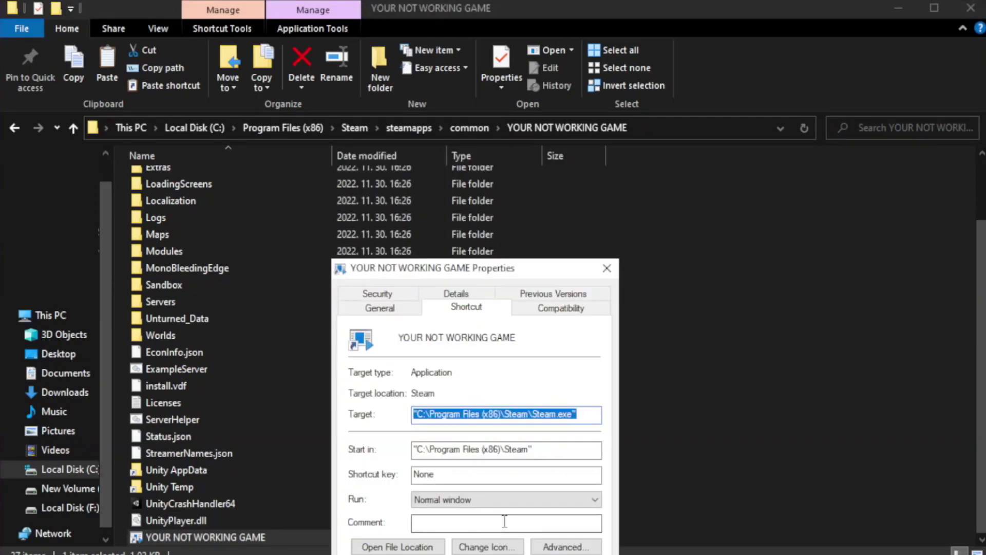
{"action": "left_click_drag", "start_coordinate": [495, 274], "coordinate": [495, 101]}
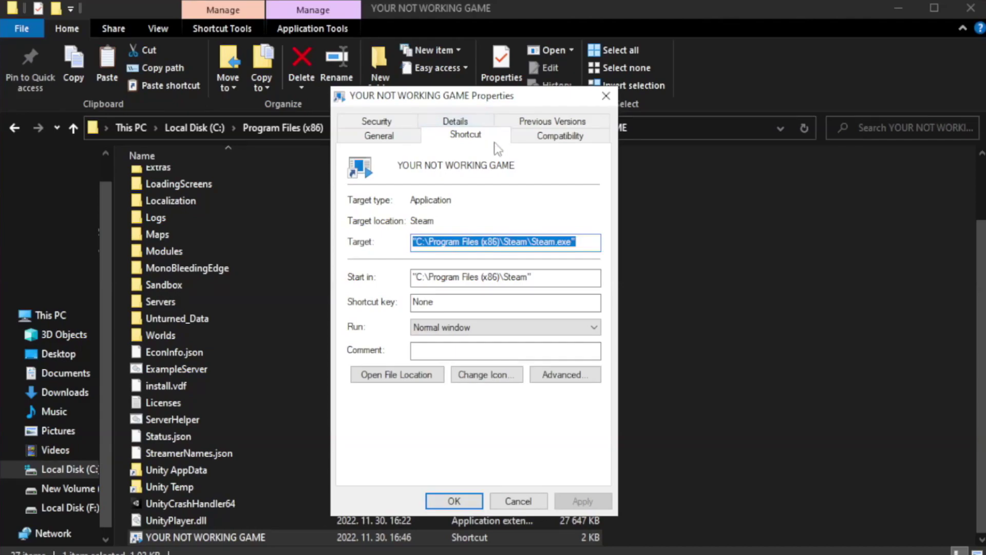
Step: Set the game shortcut to Windows 8 compatibility mode, disable fullscreen optimizations, run it as an administrator, and apply the settings
{"action": "left_click", "coordinate": [555, 138]}
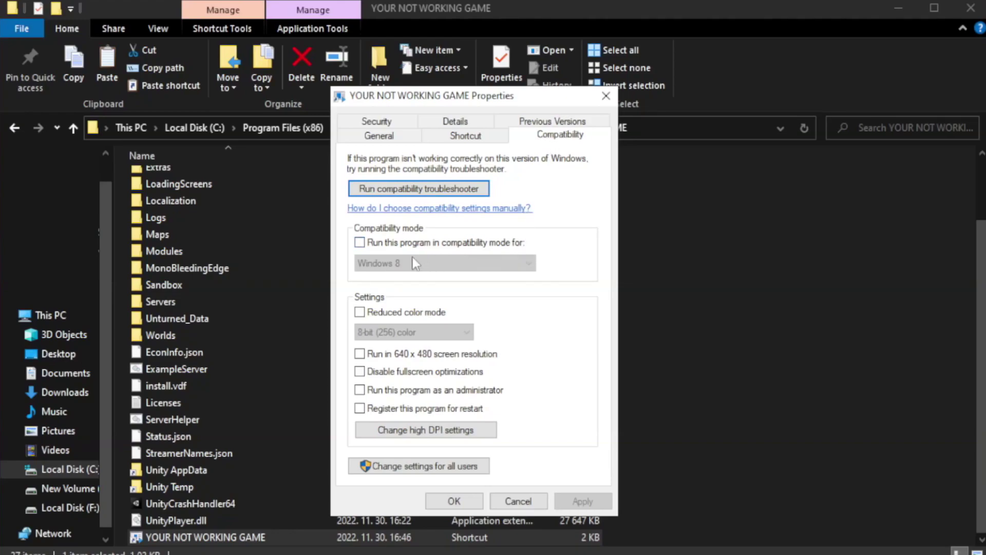
{"action": "left_click", "coordinate": [390, 241]}
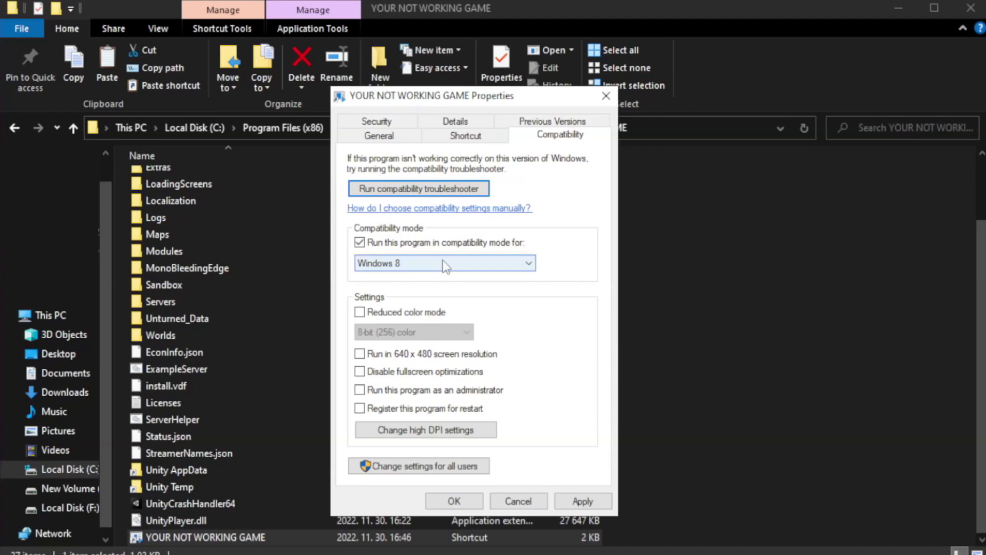
{"action": "left_click", "coordinate": [406, 263]}
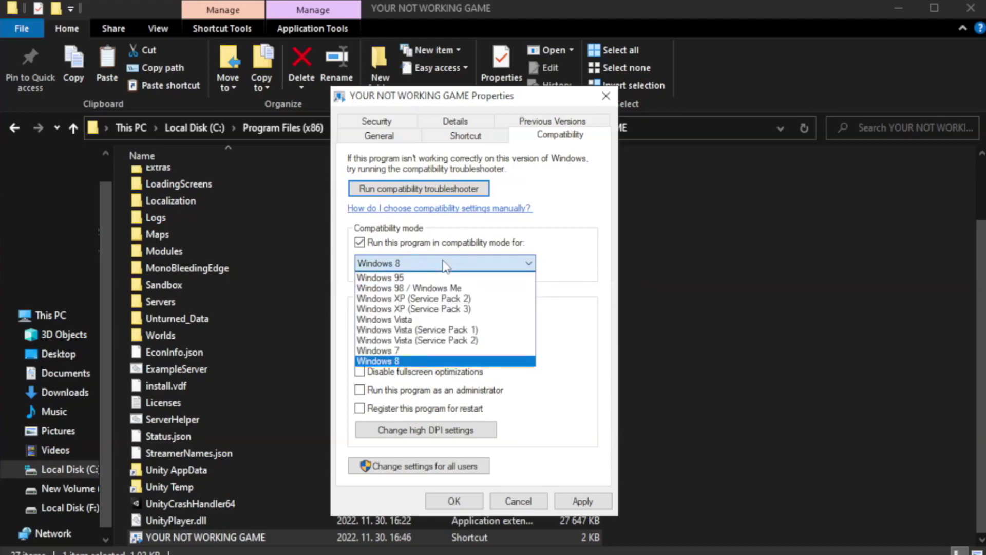
{"action": "left_click", "coordinate": [418, 362]}
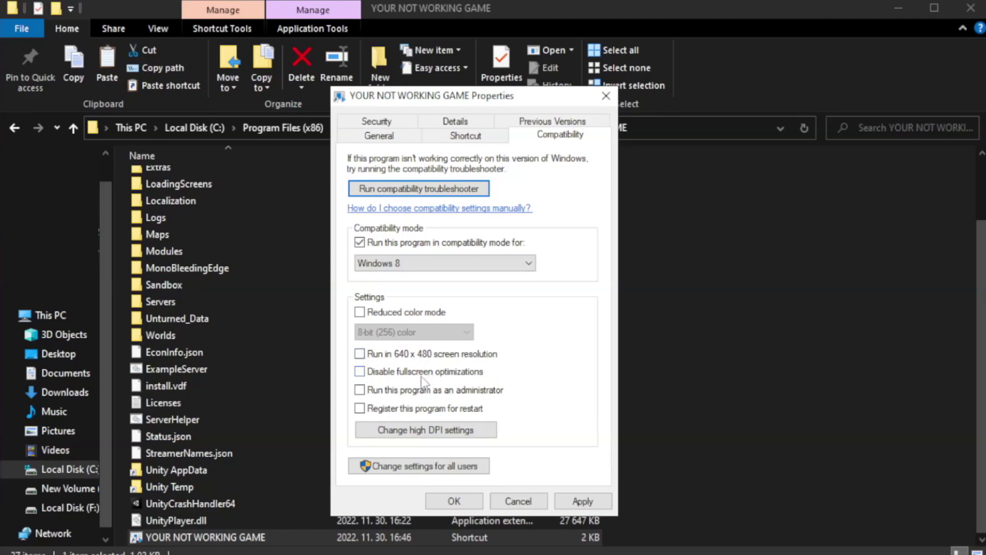
{"action": "left_click", "coordinate": [384, 378]}
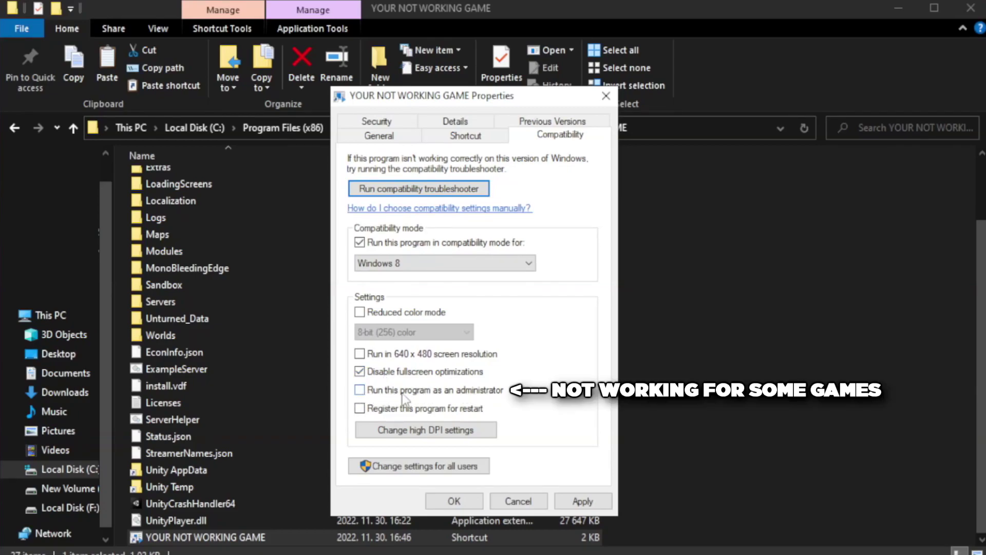
{"action": "left_click", "coordinate": [386, 392]}
{"action": "left_click", "coordinate": [585, 502]}
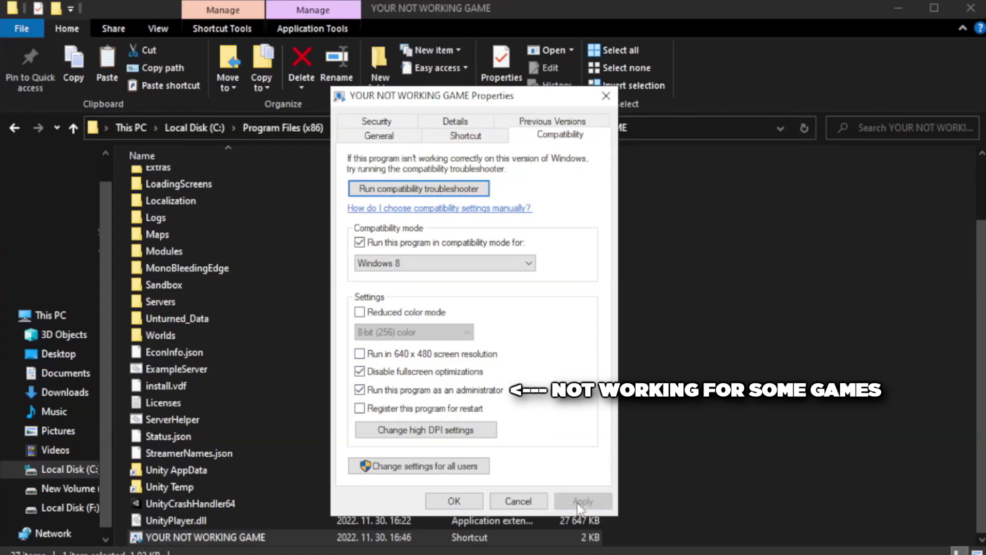
{"action": "left_click", "coordinate": [453, 502]}
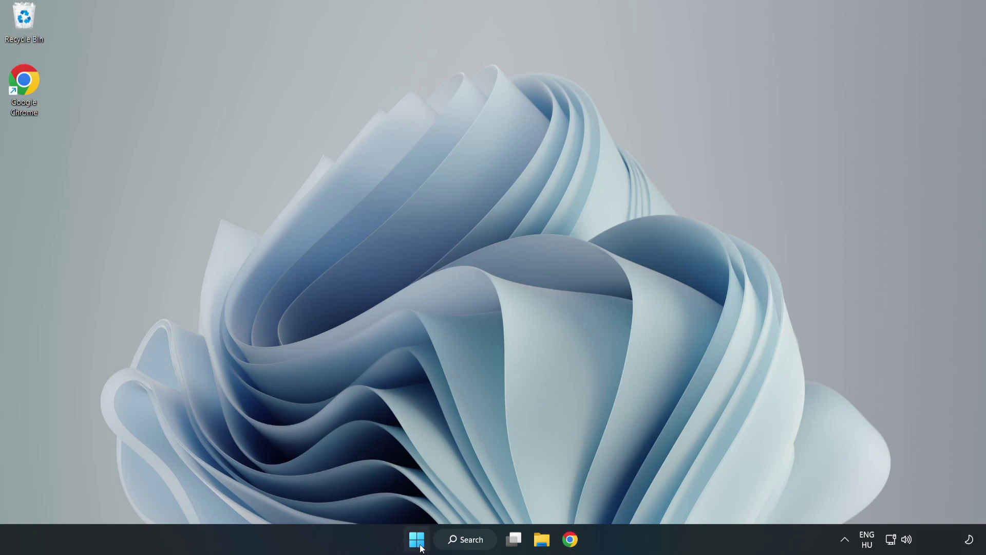
Step: Open Task Manager, disable Cortana, Microsoft Edge, Microsoft Teams and Phone Link at startup, and close it
{"action": "right_click", "coordinate": [418, 545]}
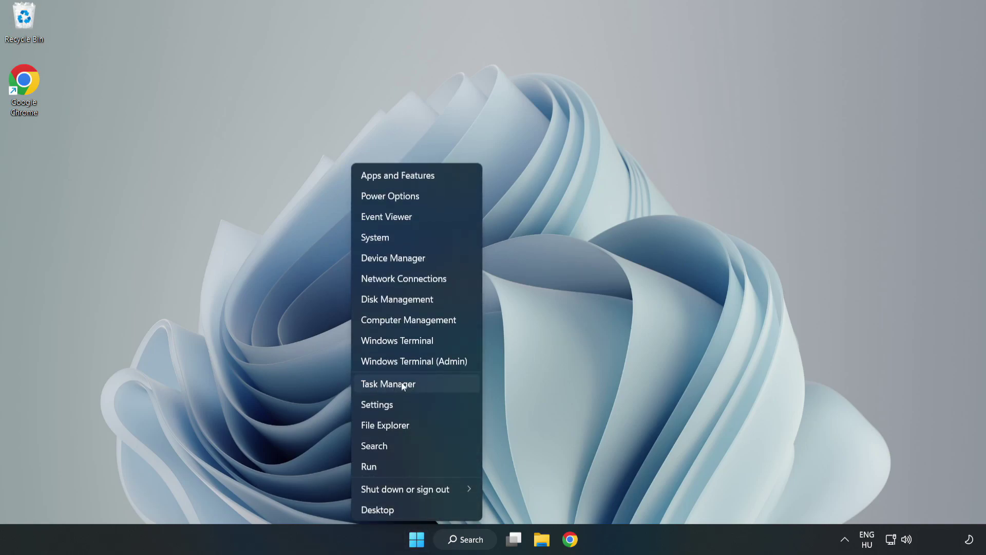
{"action": "left_click", "coordinate": [415, 384]}
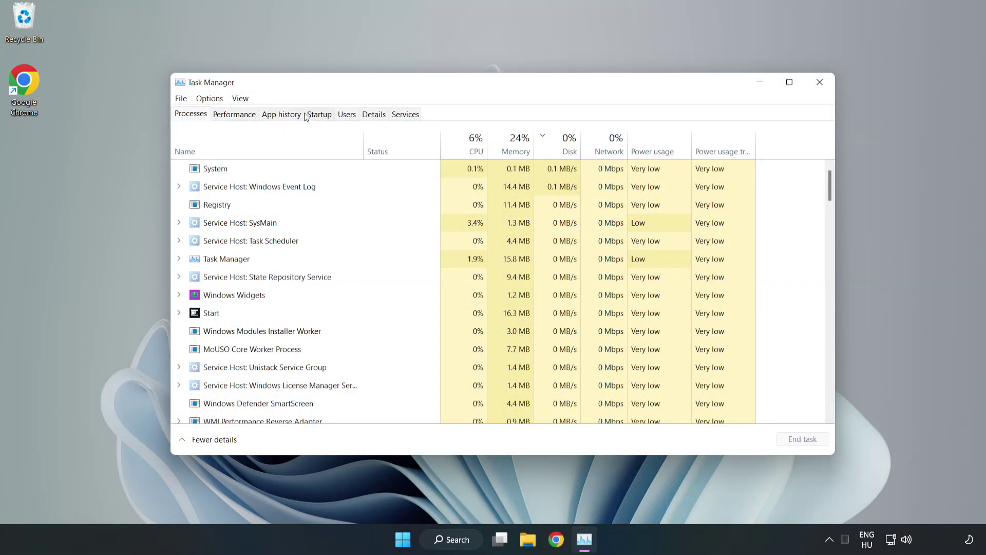
{"action": "left_click", "coordinate": [319, 116]}
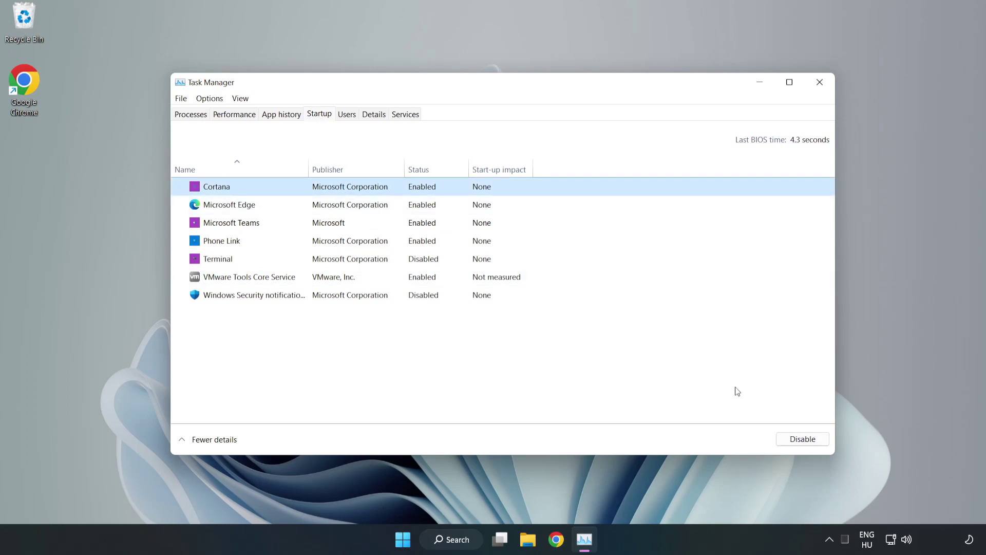
{"action": "left_click", "coordinate": [798, 439]}
{"action": "left_click", "coordinate": [430, 205]}
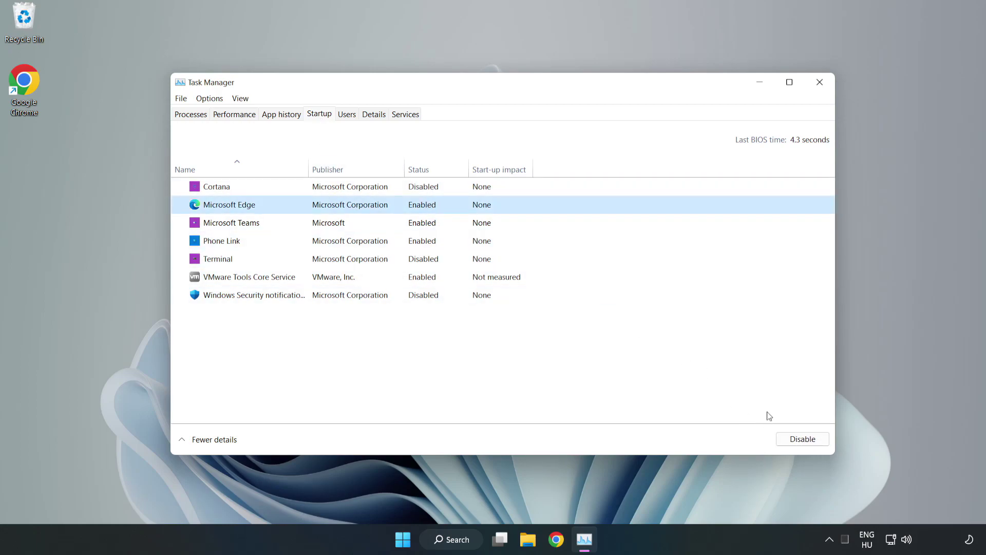
{"action": "left_click", "coordinate": [791, 436]}
{"action": "left_click", "coordinate": [337, 224]}
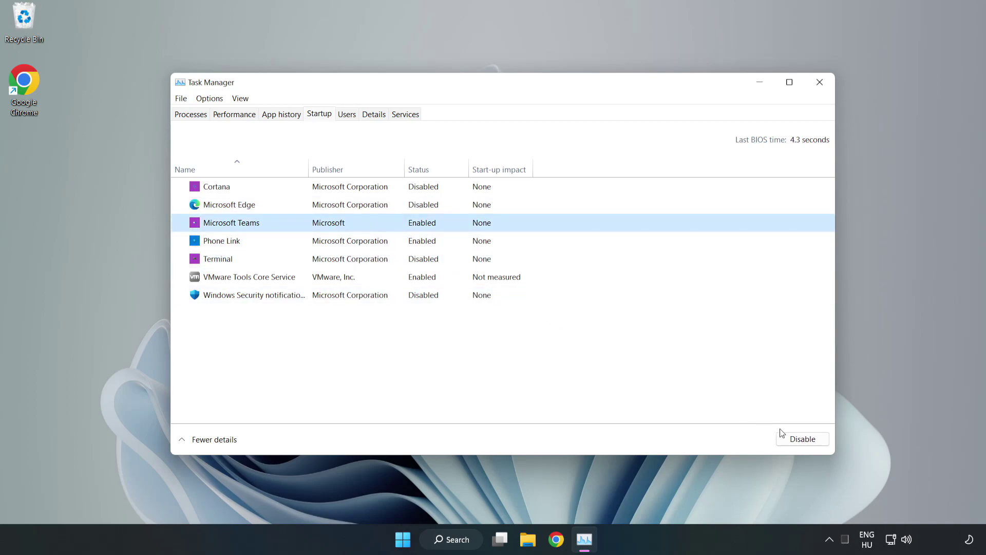
{"action": "left_click", "coordinate": [782, 436]}
{"action": "left_click", "coordinate": [344, 249]}
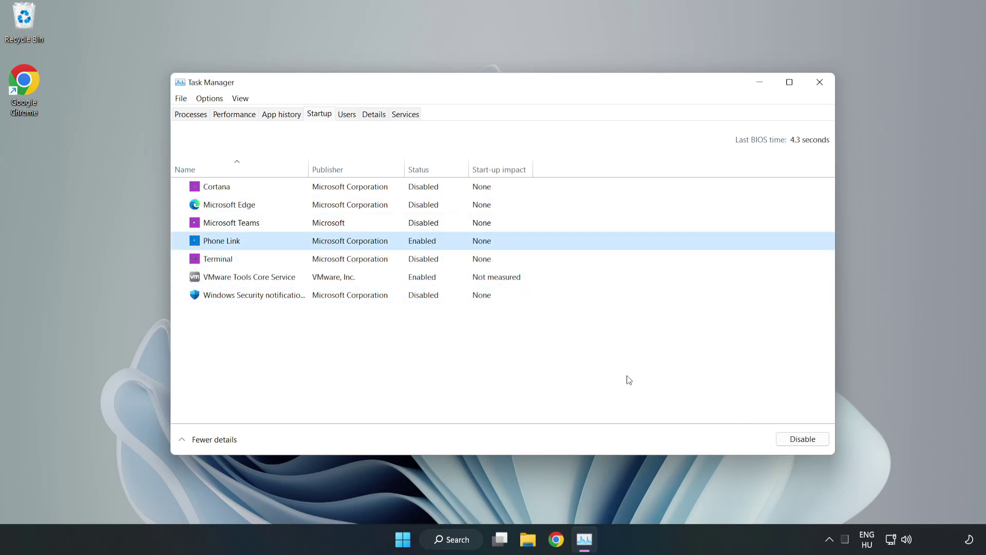
{"action": "left_click", "coordinate": [816, 441]}
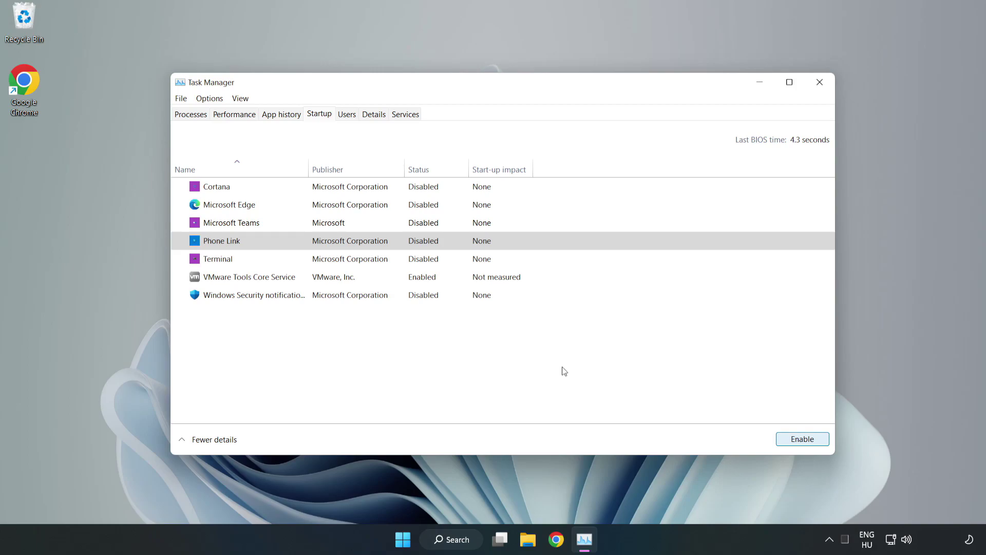
{"action": "left_click", "coordinate": [820, 83]}
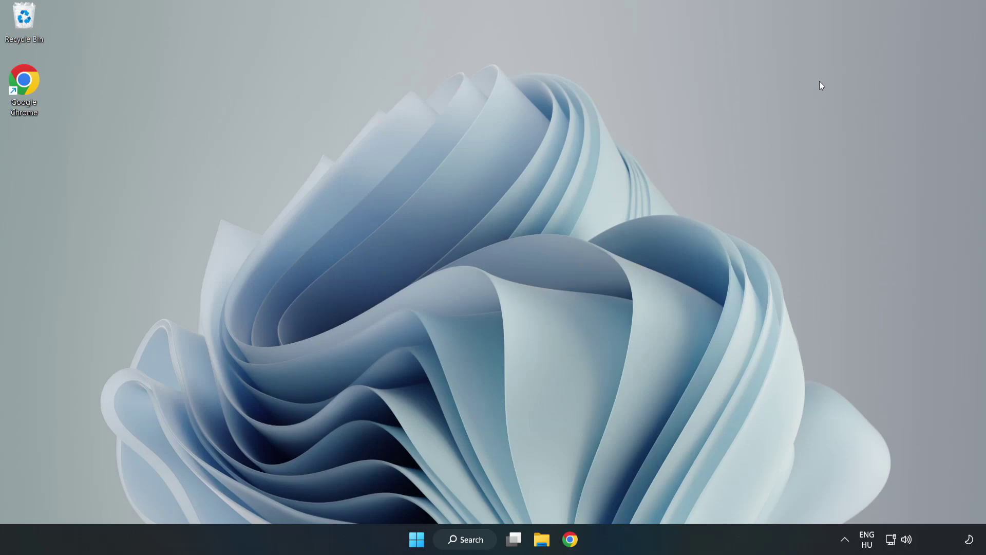
Step: Search for "security", open Windows Security and go to the exclusions in the virus and threat protection settings
{"action": "left_click", "coordinate": [466, 545]}
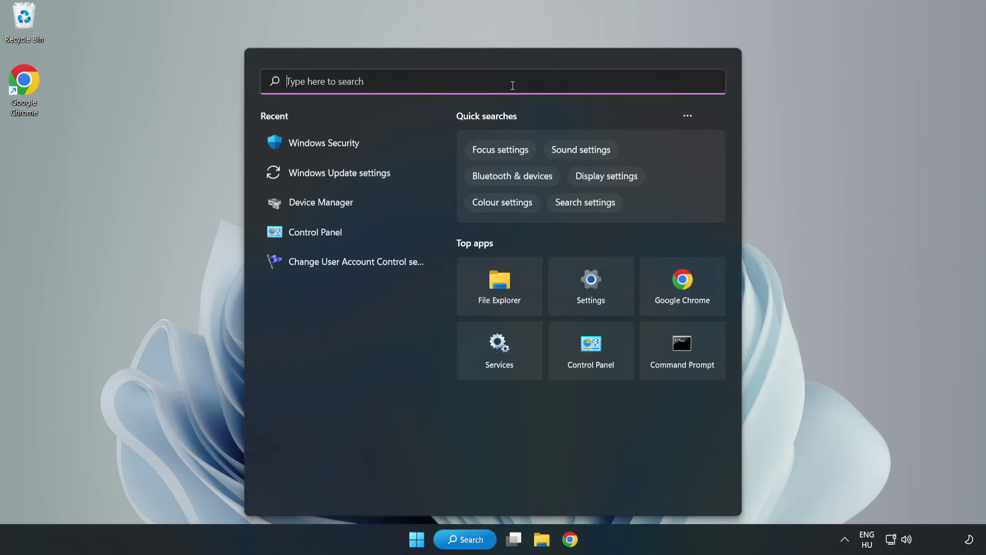
{"action": "type", "text": "secu"}
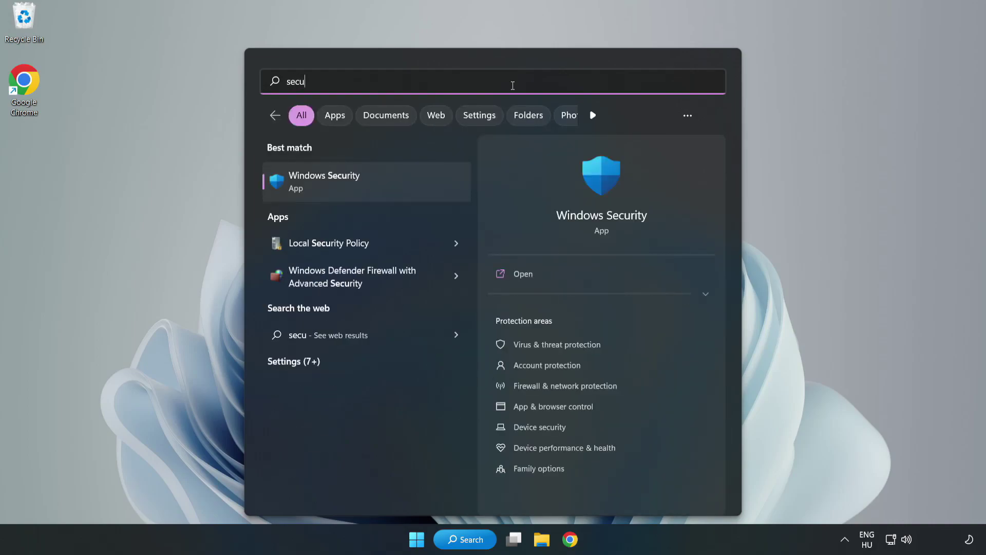
{"action": "type", "text": "rity"}
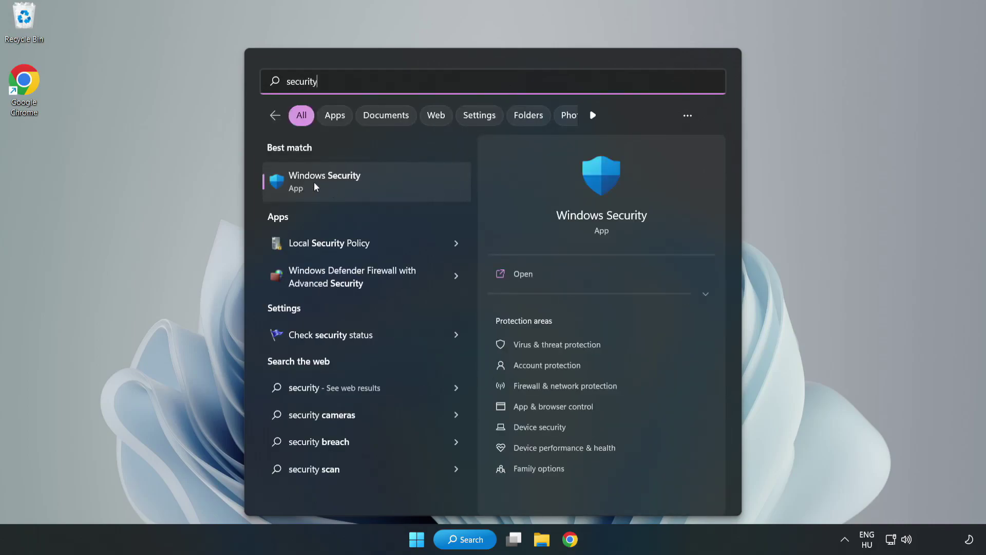
{"action": "left_click", "coordinate": [357, 191]}
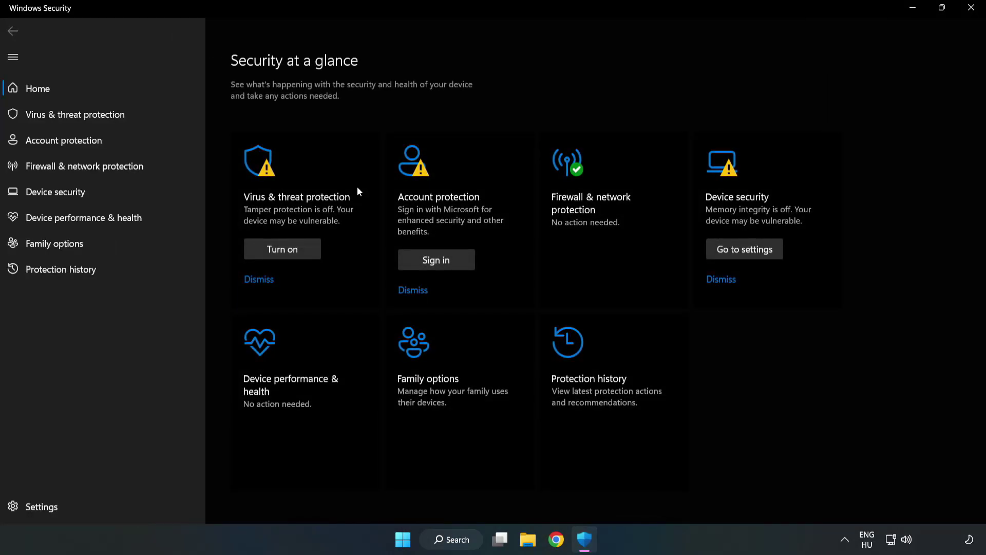
{"action": "left_click", "coordinate": [64, 118]}
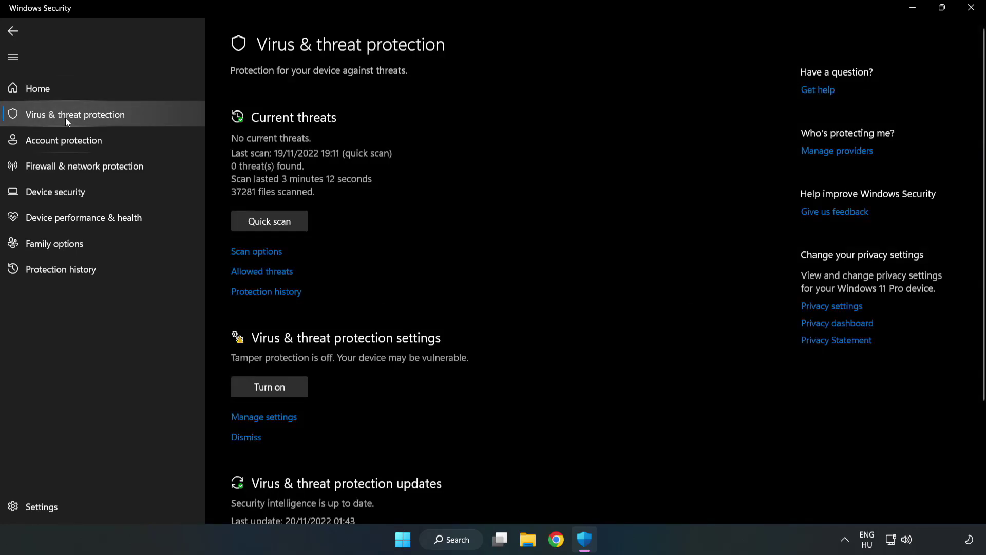
{"action": "scroll", "coordinate": [515, 202], "scroll_direction": "down", "scroll_amount": 3}
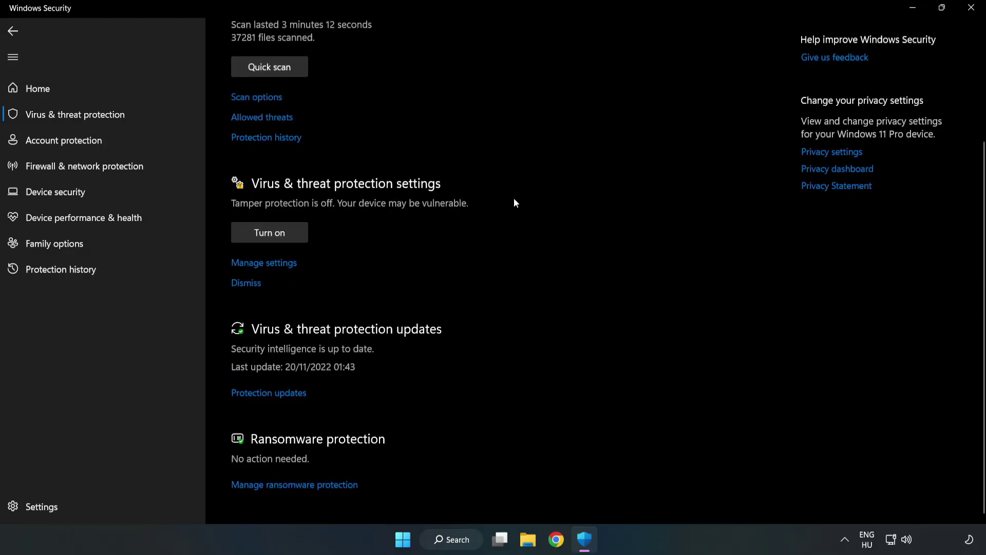
{"action": "left_click", "coordinate": [269, 264]}
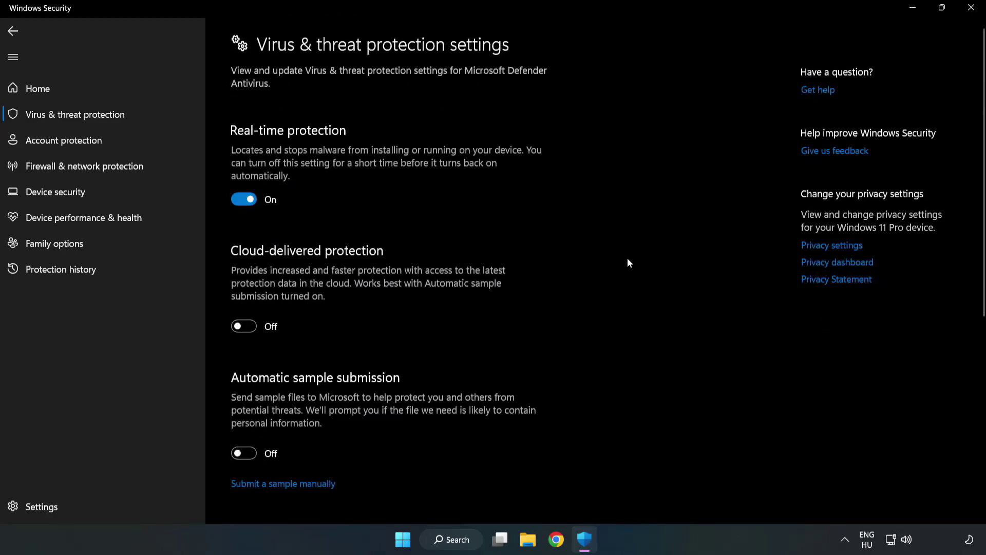
{"action": "scroll", "coordinate": [628, 258], "scroll_direction": "down", "scroll_amount": 5}
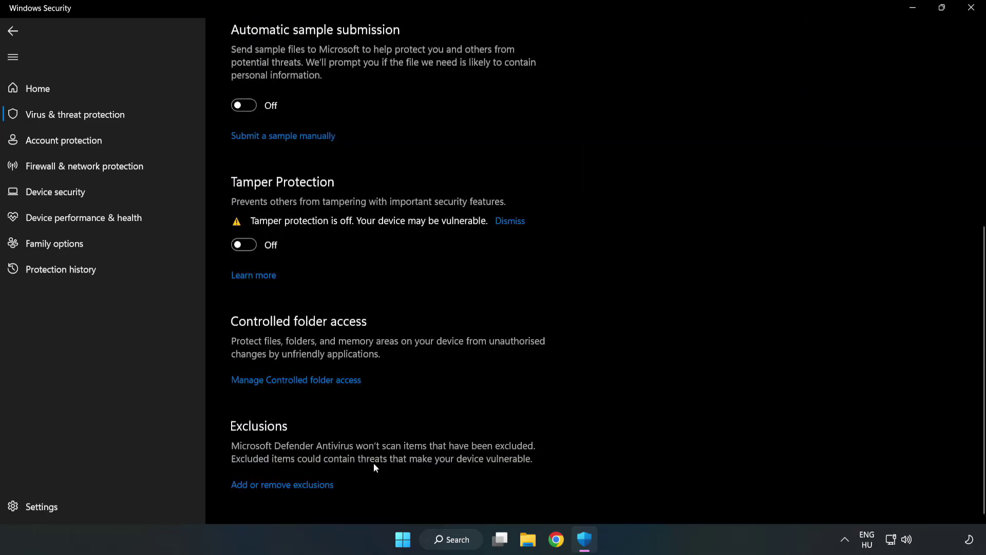
{"action": "left_click", "coordinate": [292, 486]}
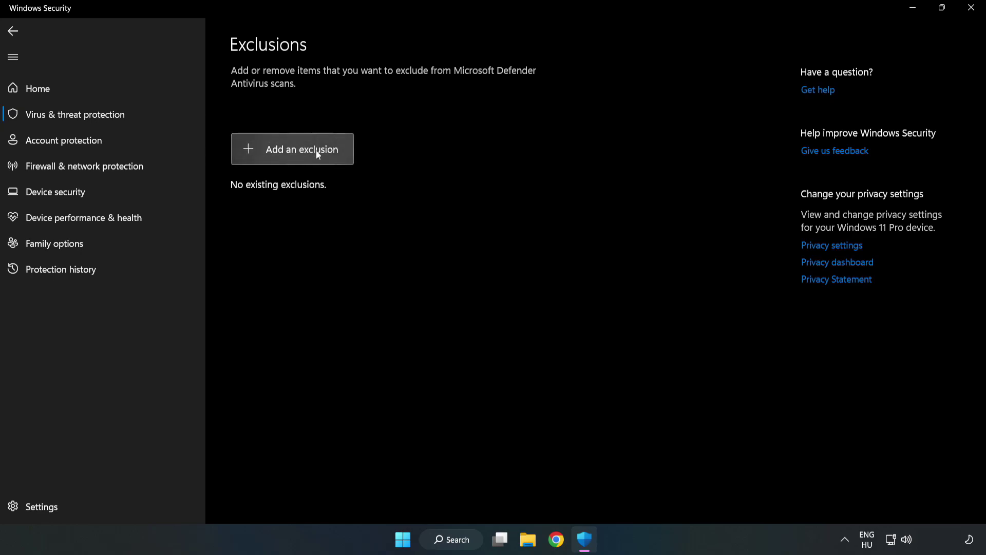
Step: Add the NOT WORKING APP shortcut from C:\Program Files (x86)\NOT WORKING APP as a file exclusion and close Windows Security
{"action": "left_click", "coordinate": [302, 155]}
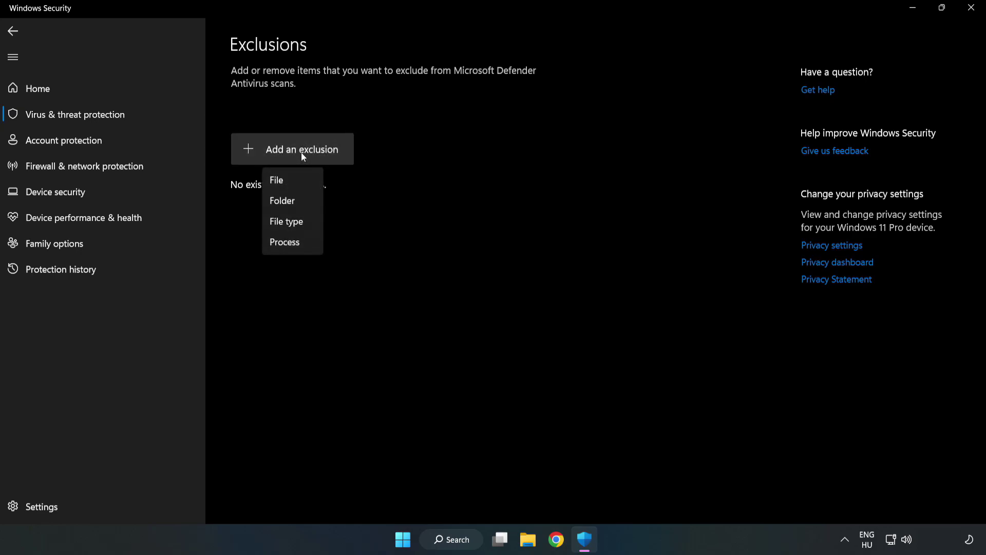
{"action": "left_click", "coordinate": [281, 181]}
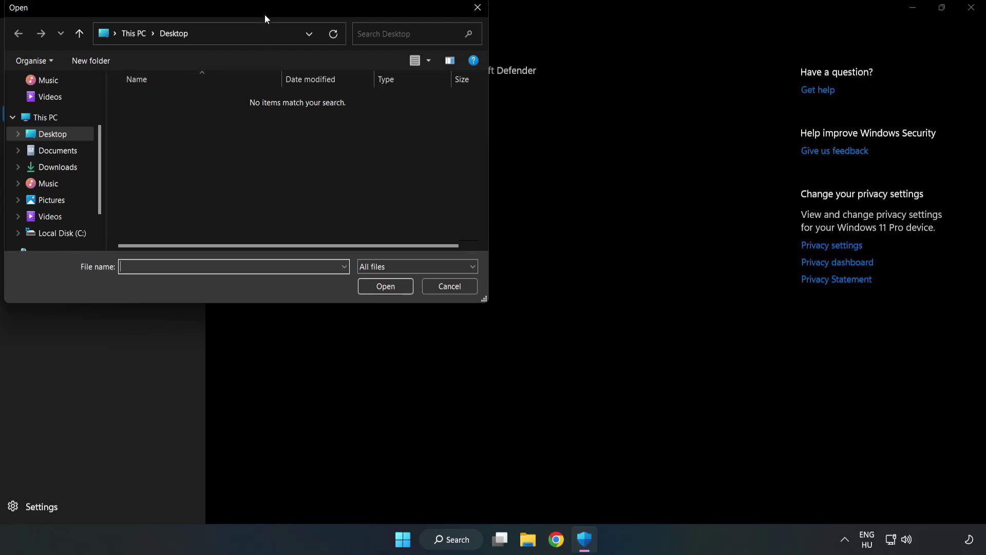
{"action": "left_click_drag", "start_coordinate": [264, 15], "coordinate": [454, 112]}
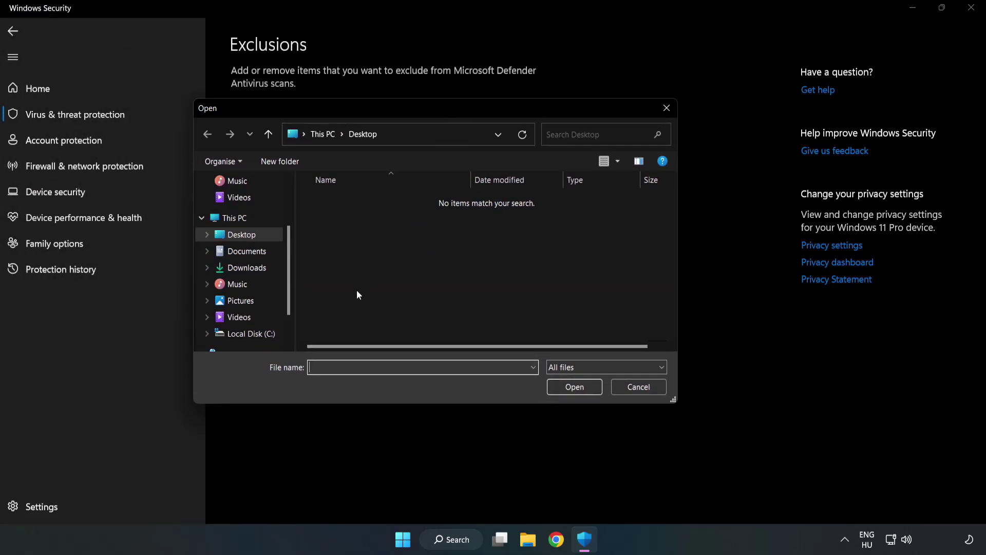
{"action": "left_click", "coordinate": [255, 334]}
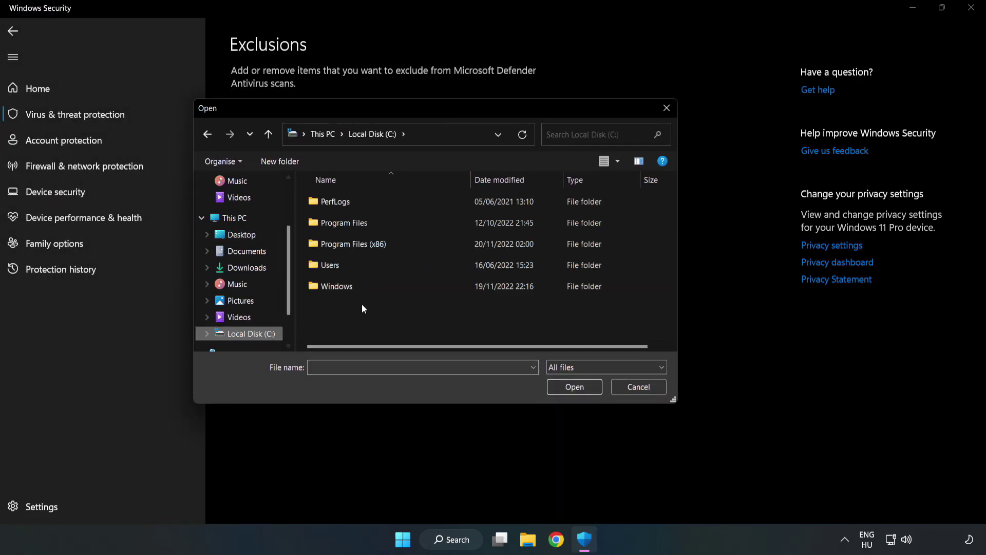
{"action": "double_click", "coordinate": [387, 244]}
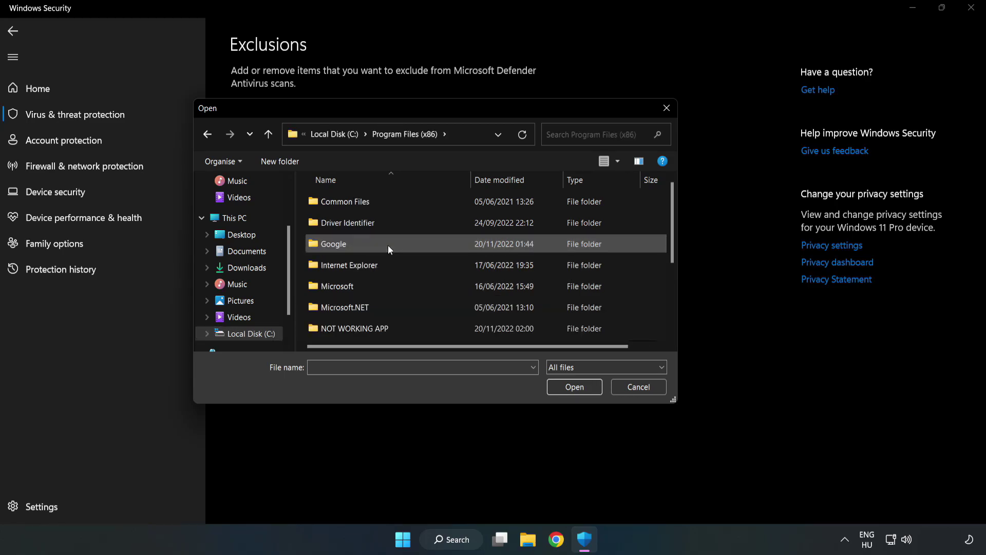
{"action": "double_click", "coordinate": [388, 327]}
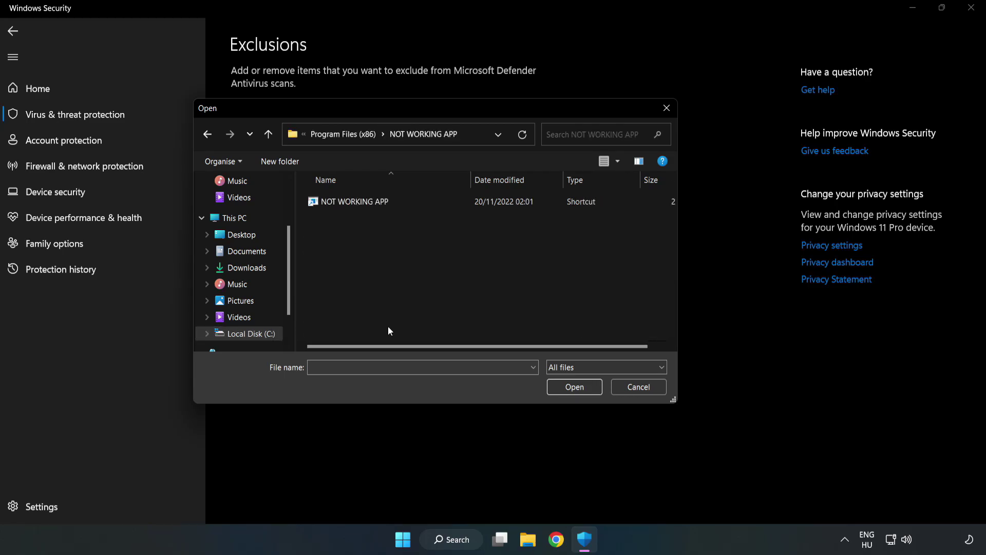
{"action": "left_click", "coordinate": [348, 202]}
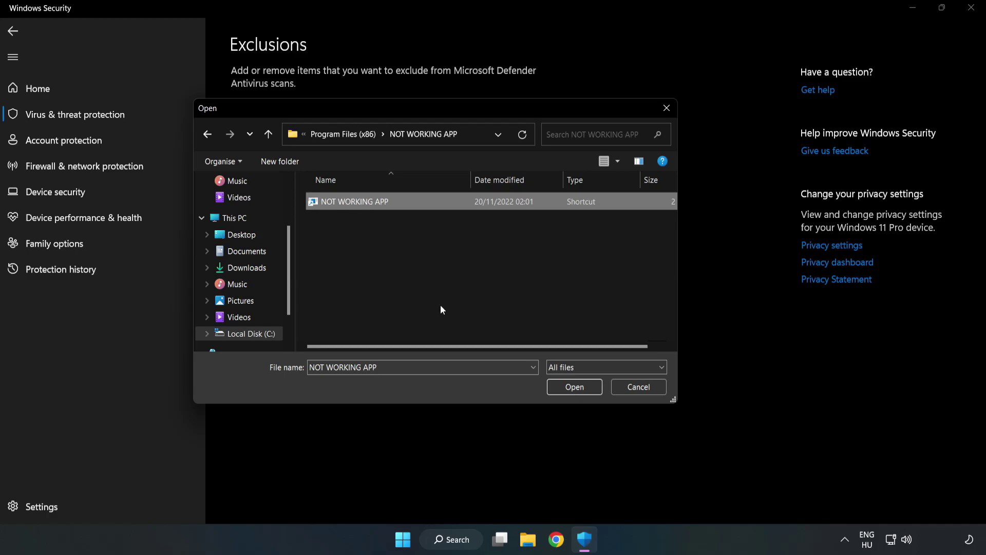
{"action": "left_click", "coordinate": [575, 388]}
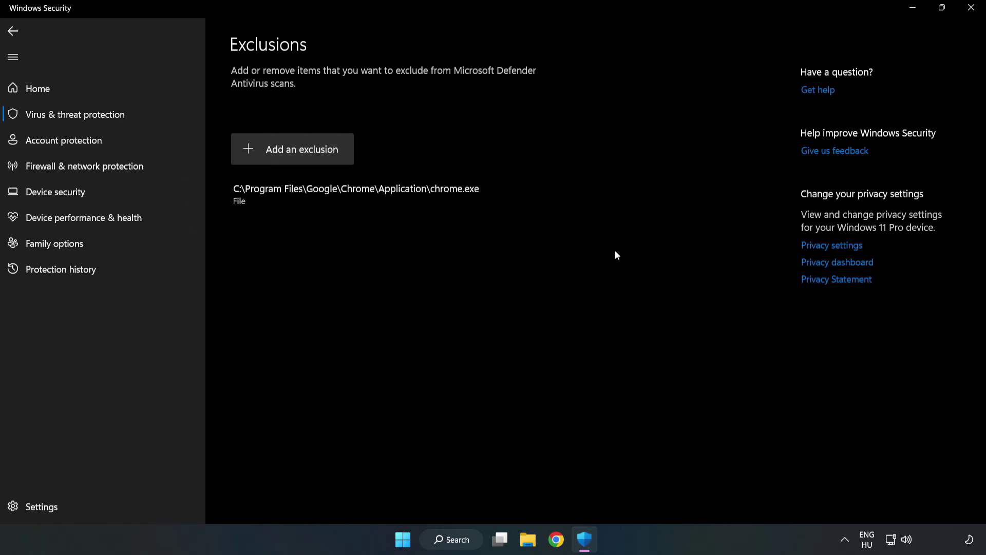
{"action": "left_click", "coordinate": [971, 14]}
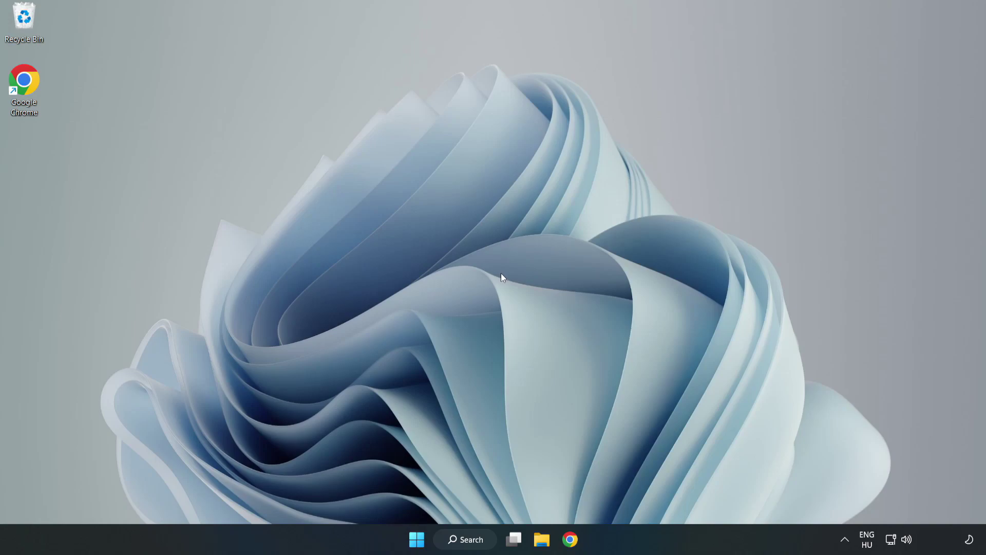
Step: Open the computer's power options
{"action": "left_click", "coordinate": [417, 539]}
{"action": "left_click", "coordinate": [657, 495]}
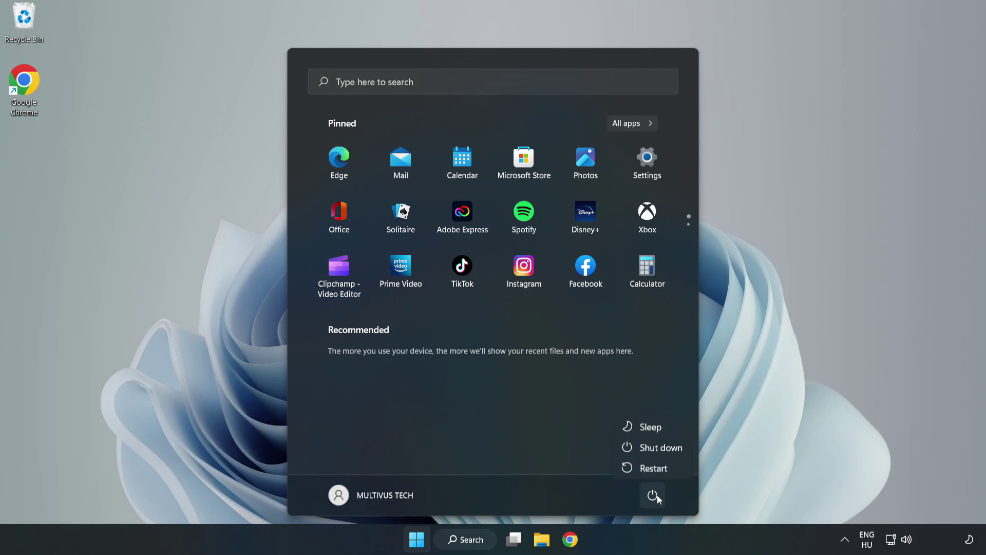